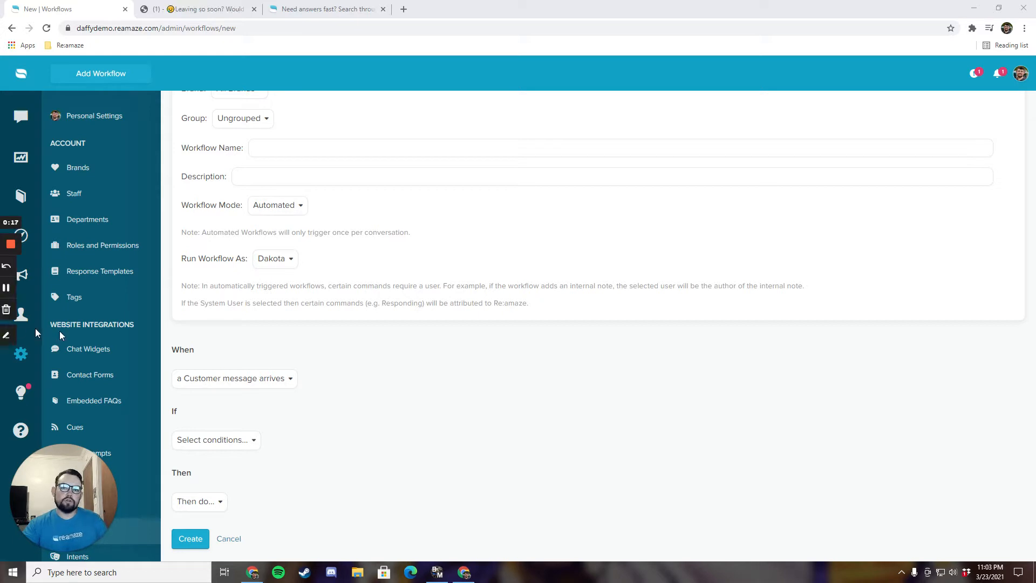
# Step: Keep 'a Customer message arrives' as the workflow trigger
pyautogui.scroll(-4, 87, 346)
pyautogui.scroll(-1, 89, 340)
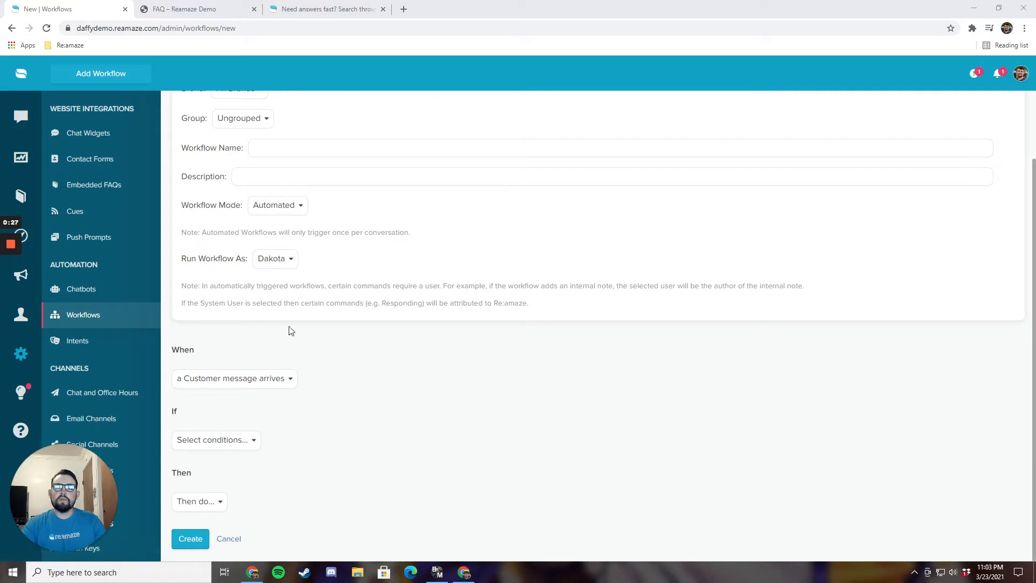
pyautogui.scroll(2, 291, 241)
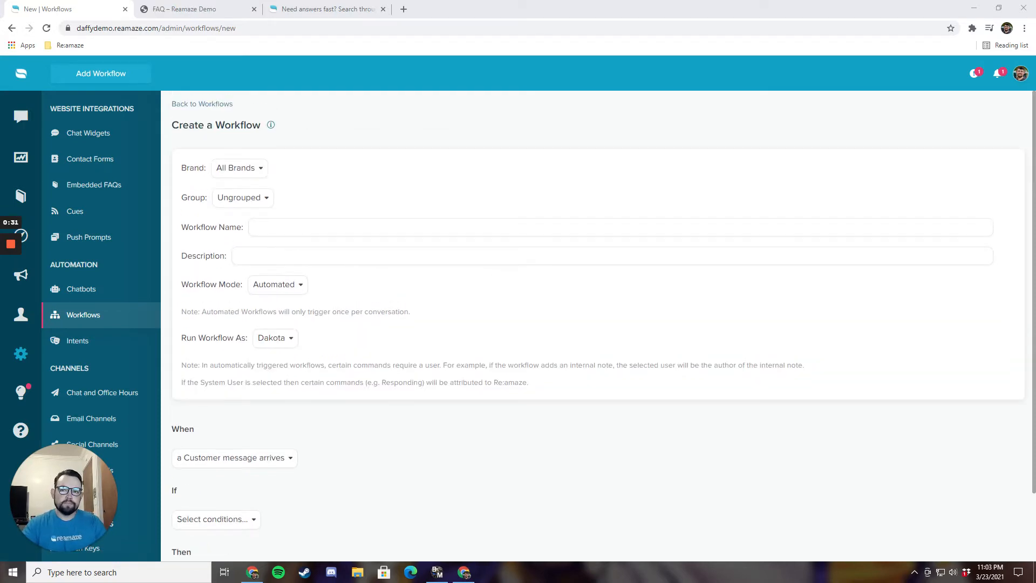
pyautogui.scroll(-2, 316, 288)
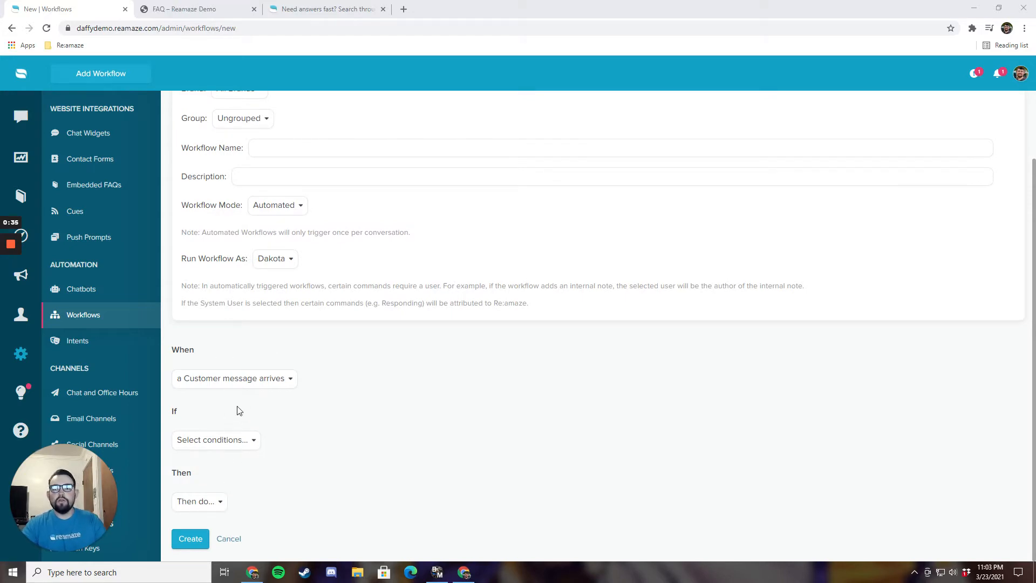
pyautogui.click(230, 381)
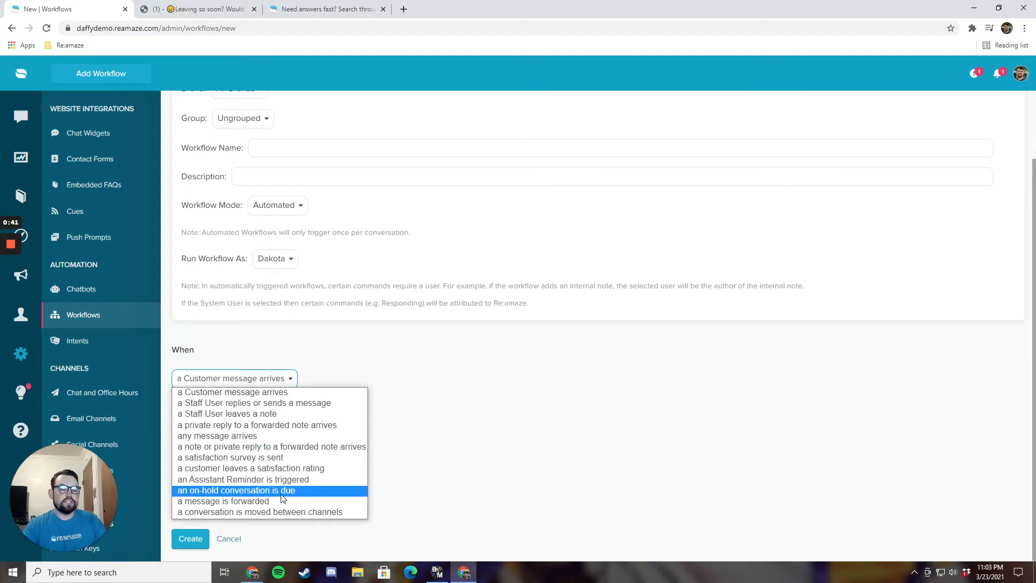
pyautogui.click(312, 382)
# Step: Add a Message Channel condition set to Daffy Support, Chat
pyautogui.click(246, 439)
pyautogui.scroll(-5, 251, 408)
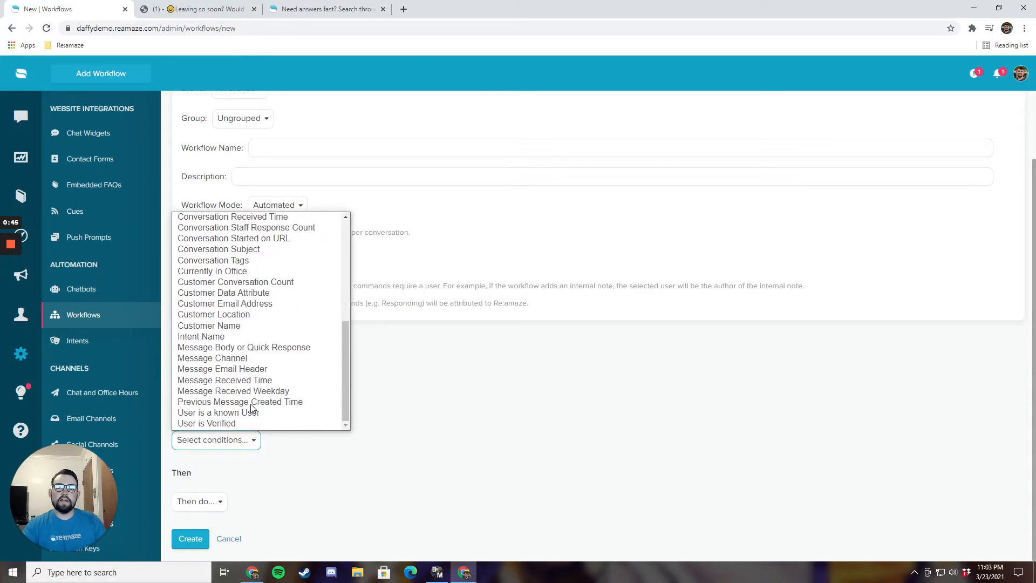
pyautogui.click(243, 358)
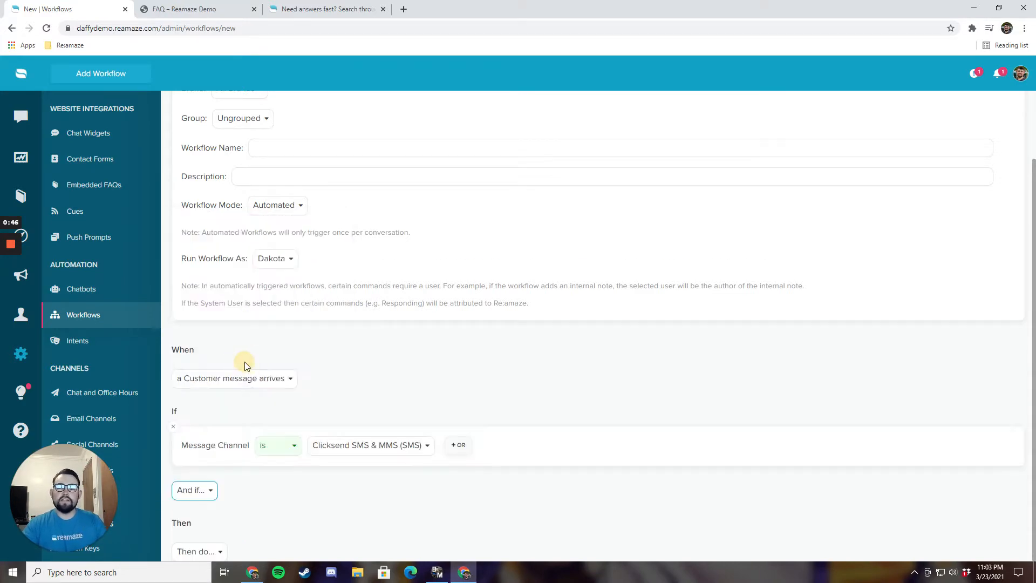
pyautogui.click(356, 456)
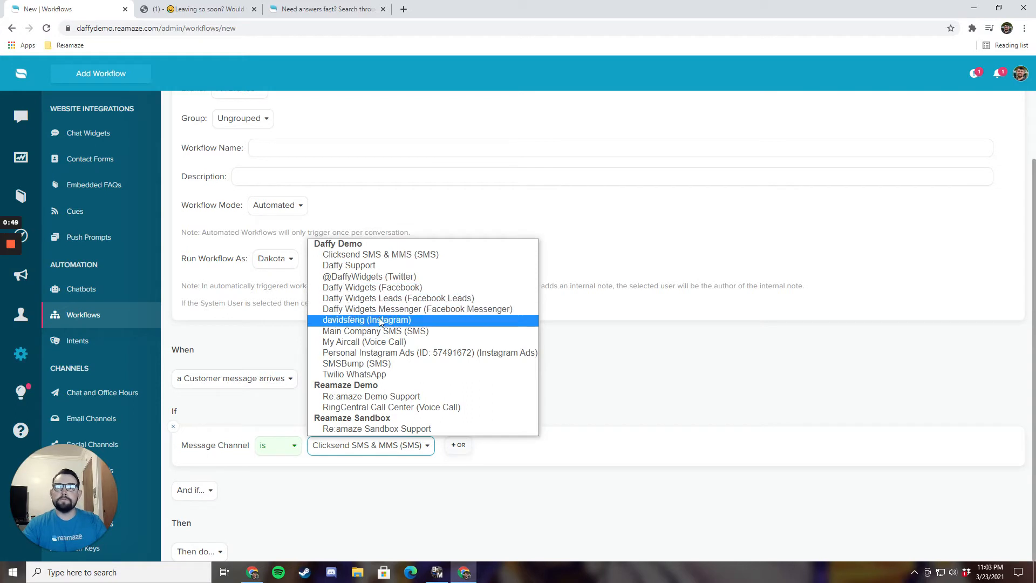
pyautogui.click(351, 265)
pyautogui.click(400, 445)
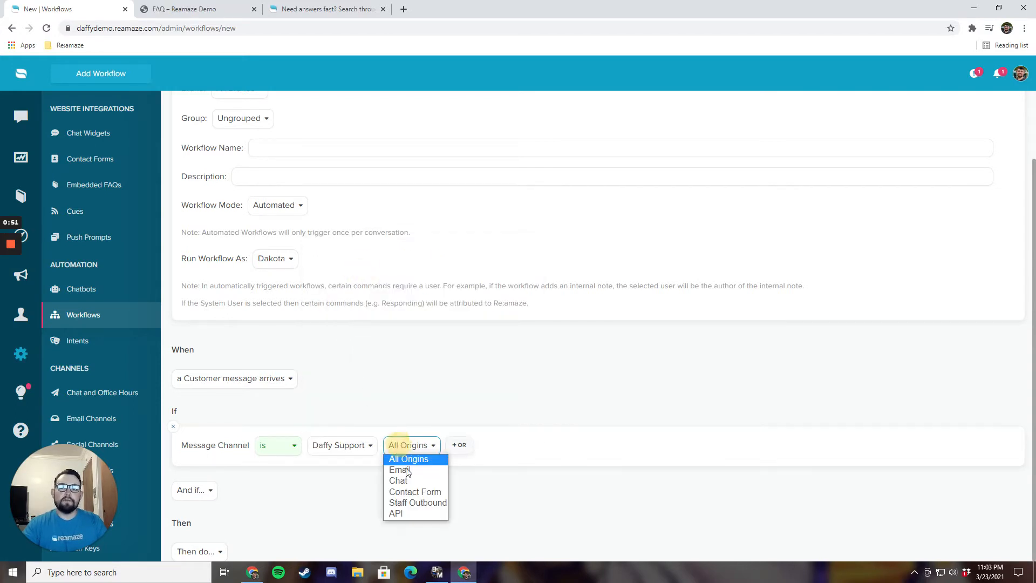
pyautogui.click(400, 480)
# Step: Add a Conversation Started URL contains condition
pyautogui.scroll(-1, 324, 475)
pyautogui.click(213, 440)
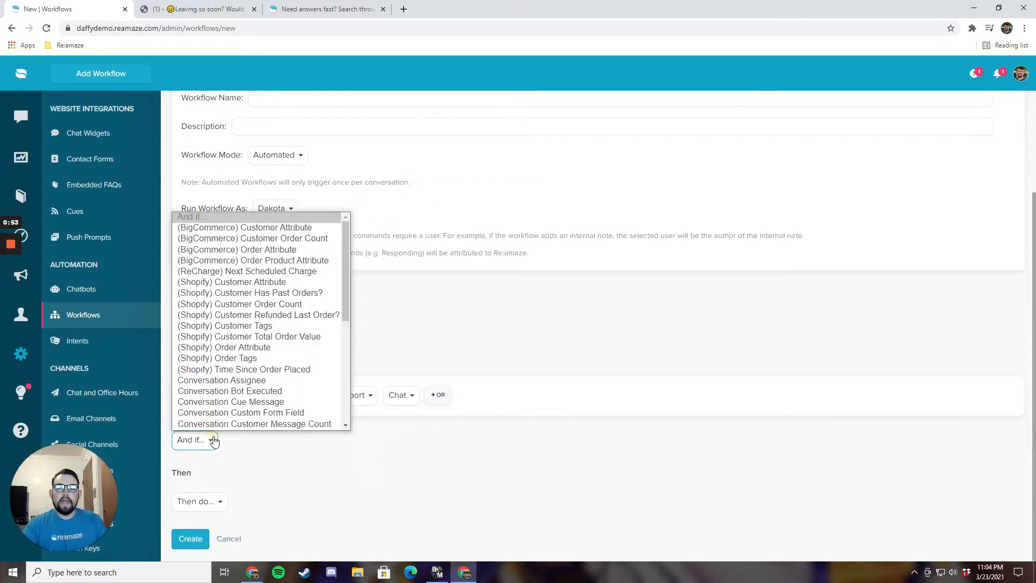
pyautogui.scroll(-5, 232, 410)
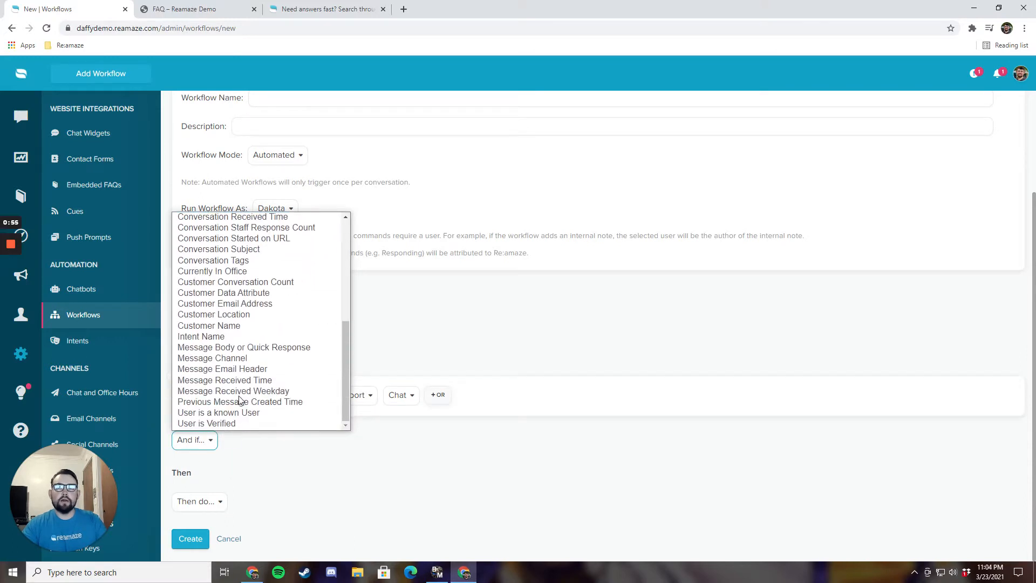
pyautogui.click(236, 240)
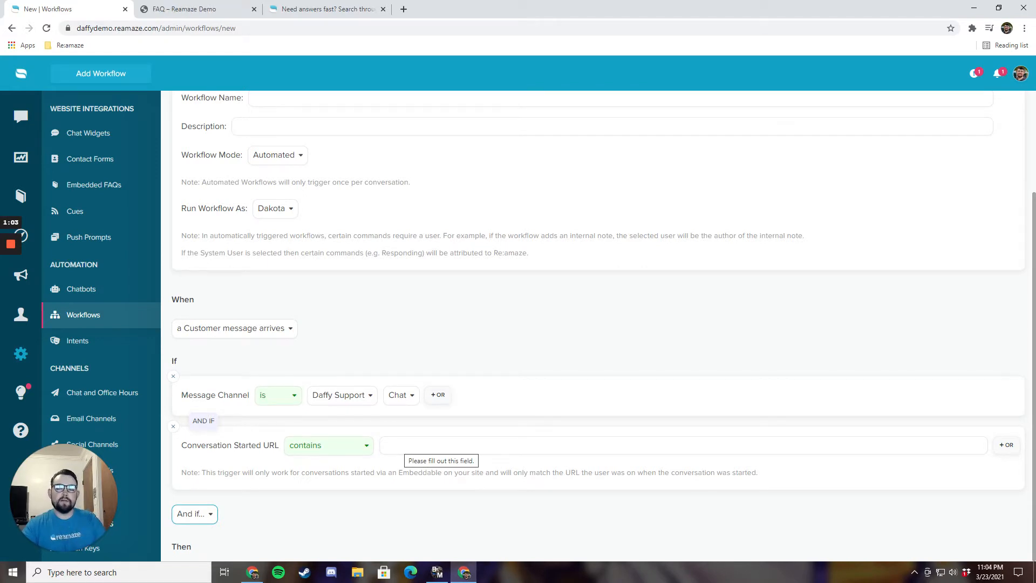
pyautogui.scroll(-2, 254, 470)
# Step: Add a Tag Conversation action with the tag pricing
pyautogui.click(206, 500)
pyautogui.scroll(-1, 221, 473)
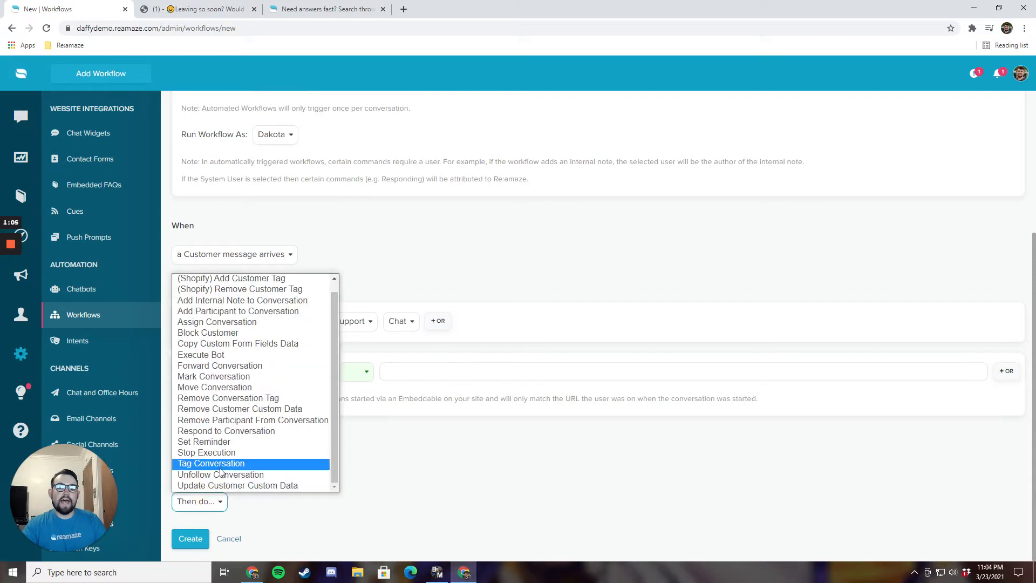
pyautogui.click(220, 467)
pyautogui.write('pricing')
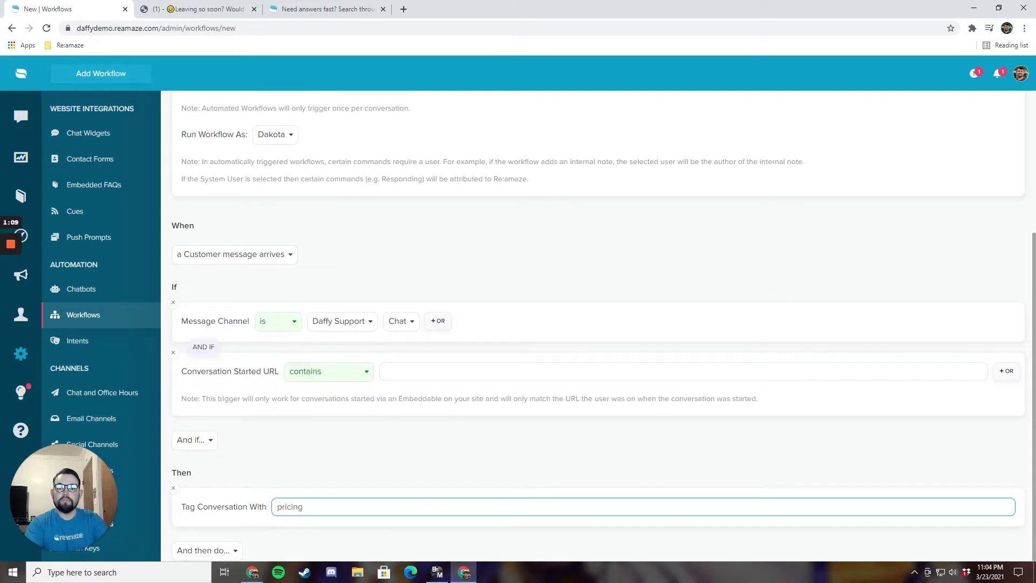
pyautogui.scroll(-1, 216, 502)
# Step: Add an Assign Conversation action to Sales, then remove it again
pyautogui.click(207, 501)
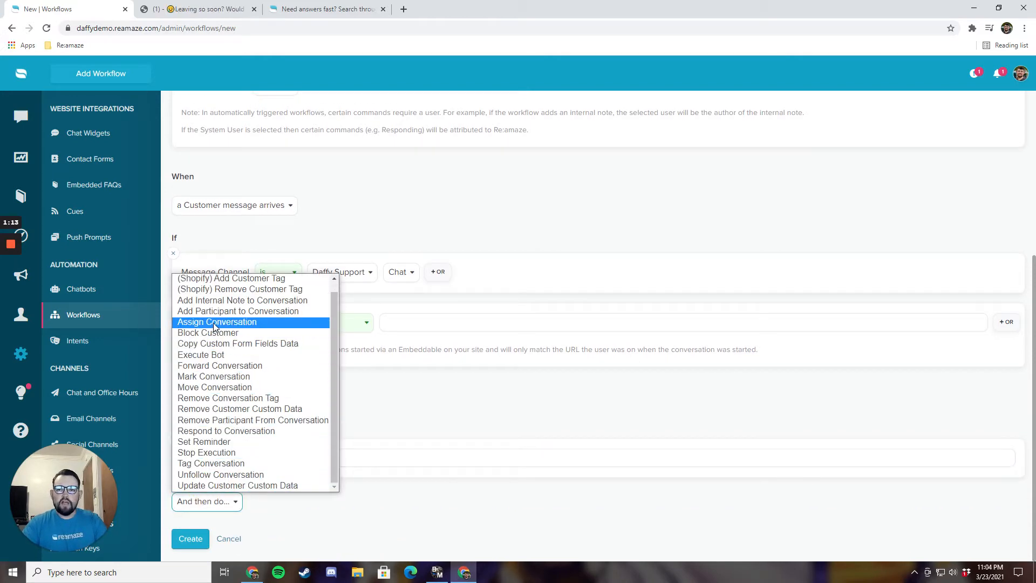
pyautogui.click(213, 323)
pyautogui.click(296, 510)
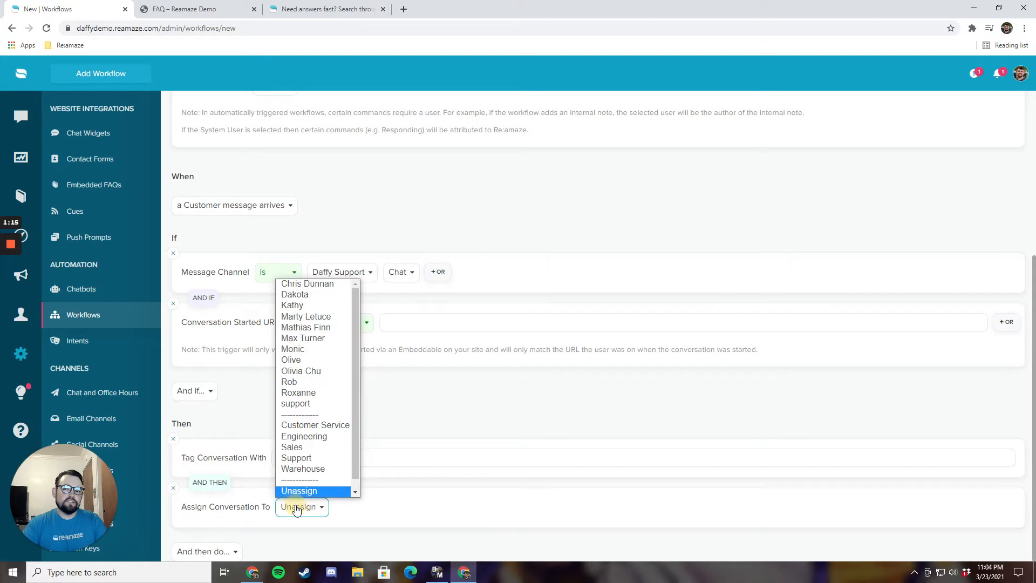
pyautogui.click(294, 436)
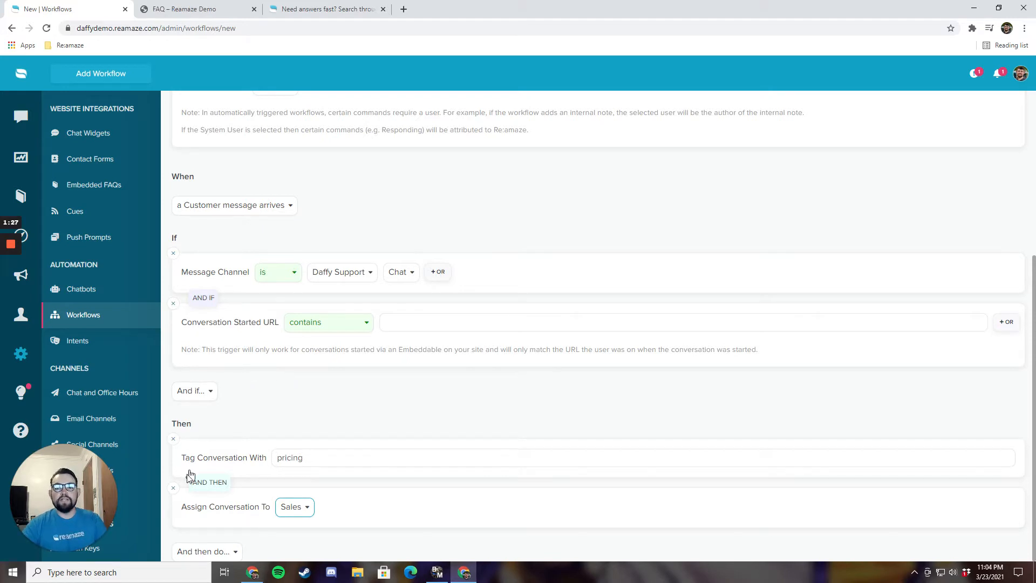
pyautogui.click(174, 488)
# Step: Remove the pricing tag and URL condition, and switch the channel to Daffy Widgets Messenger
pyautogui.click(173, 440)
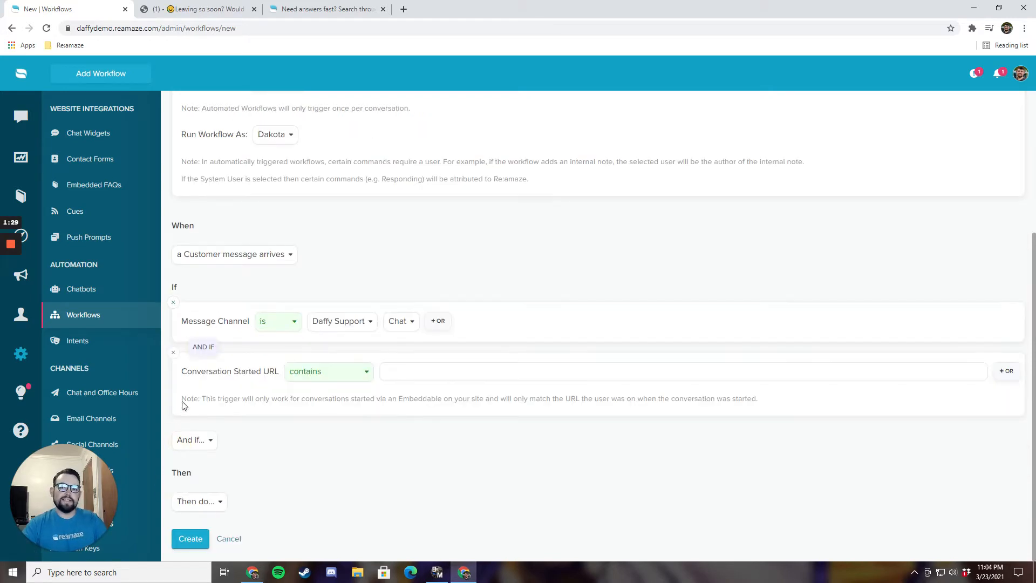
pyautogui.click(174, 355)
pyautogui.click(320, 397)
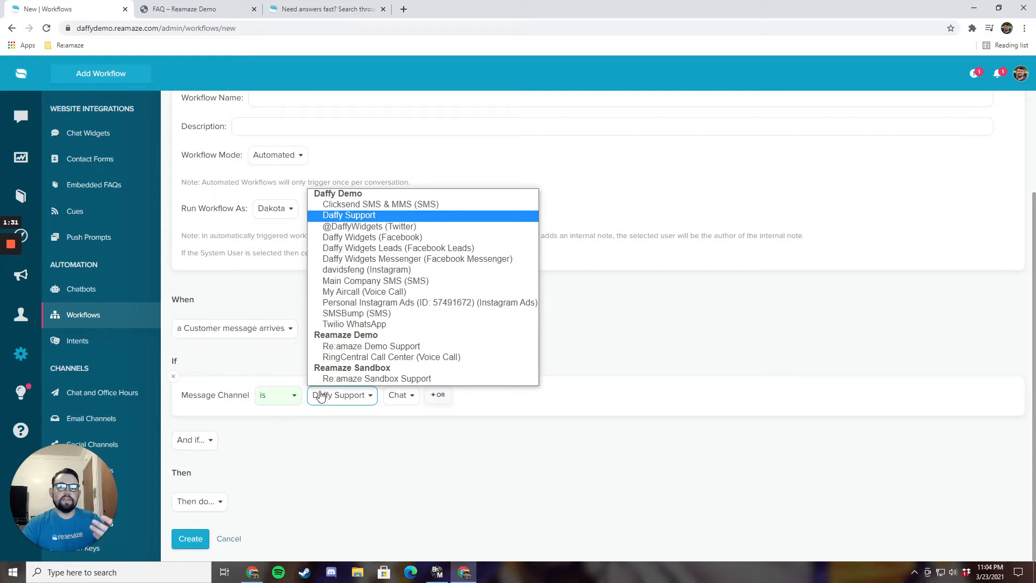
pyautogui.click(367, 258)
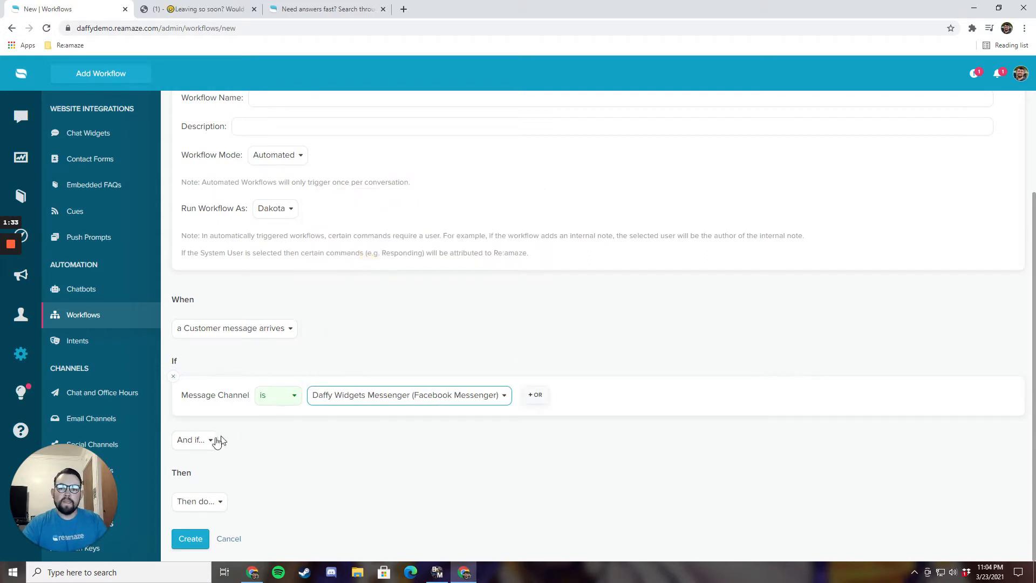
# Step: Add a Currently In Office condition set to No
pyautogui.click(194, 440)
pyautogui.scroll(-3, 227, 405)
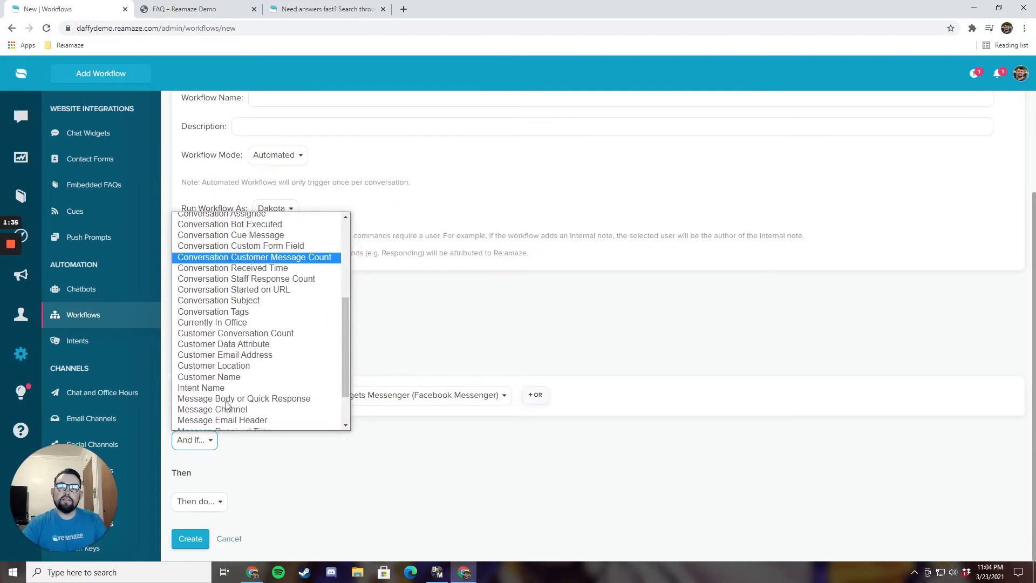
pyautogui.scroll(-1, 227, 405)
pyautogui.click(240, 275)
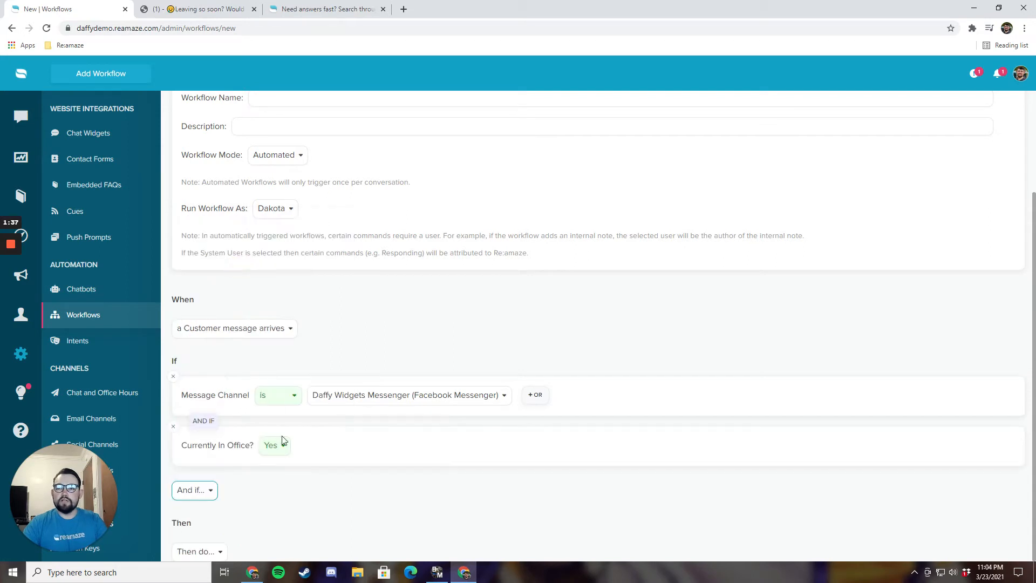
pyautogui.click(278, 445)
pyautogui.scroll(-1, 273, 469)
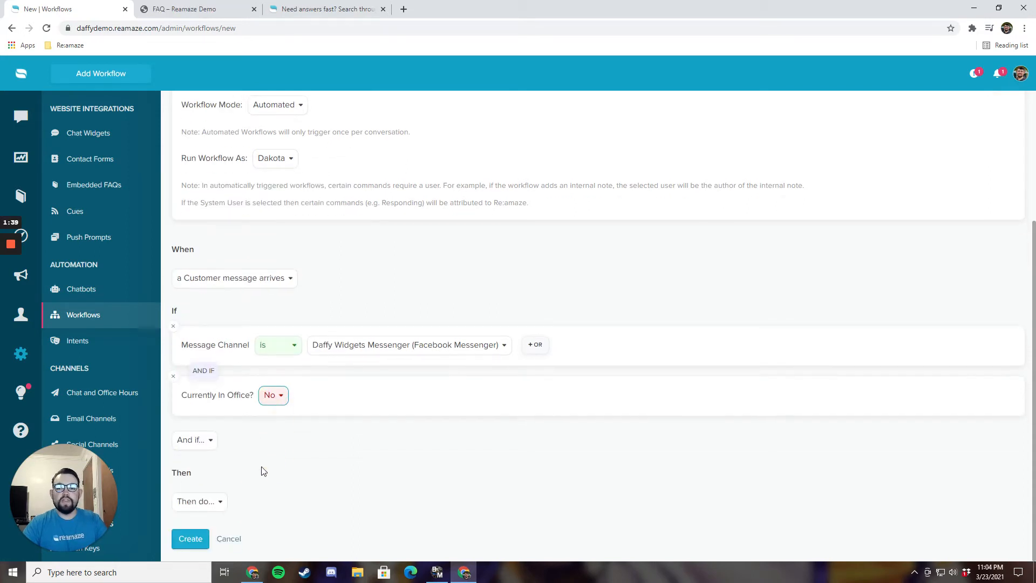
# Step: Add a Respond to Conversation action, then remove it
pyautogui.click(208, 501)
pyautogui.click(216, 431)
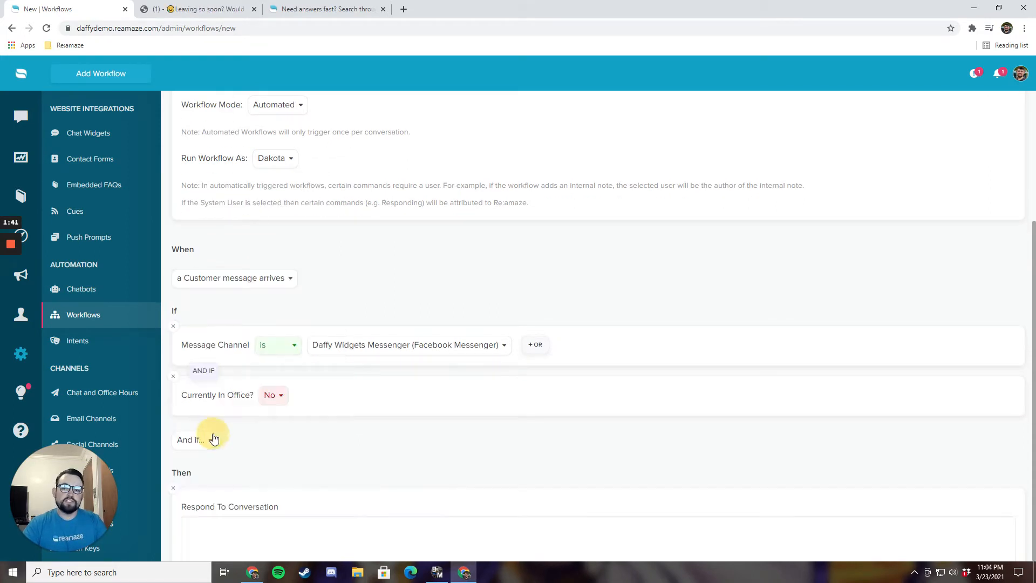
pyautogui.scroll(-2, 250, 456)
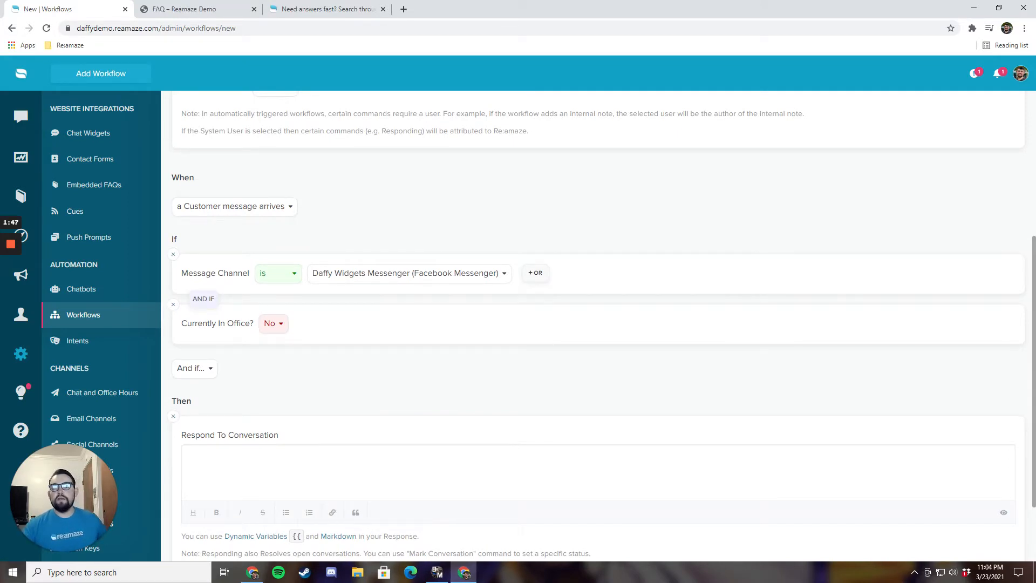
pyautogui.click(173, 416)
# Step: Remove the office condition and set the channel back to Daffy Support, Email
pyautogui.click(173, 376)
pyautogui.click(388, 398)
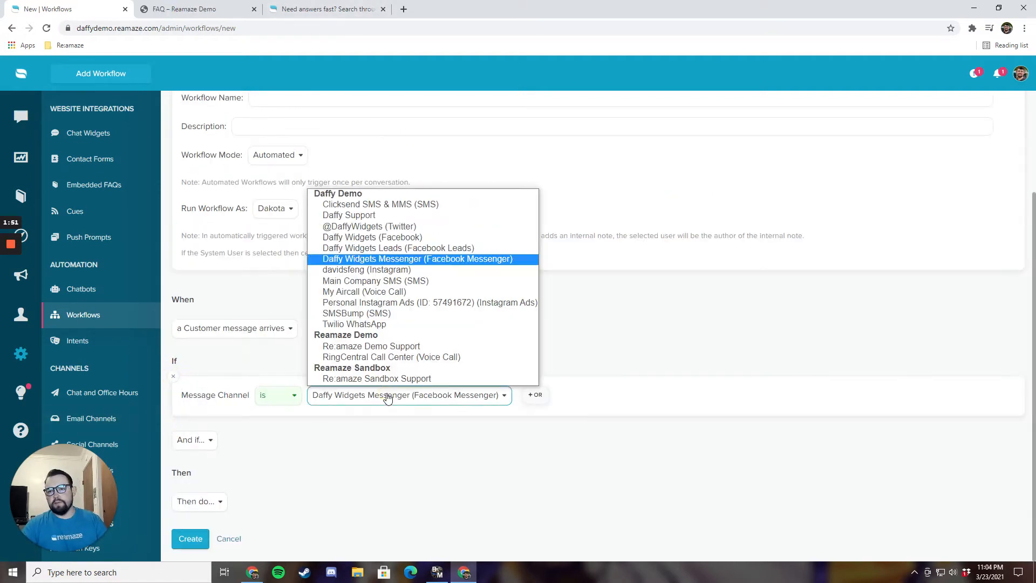
pyautogui.click(370, 216)
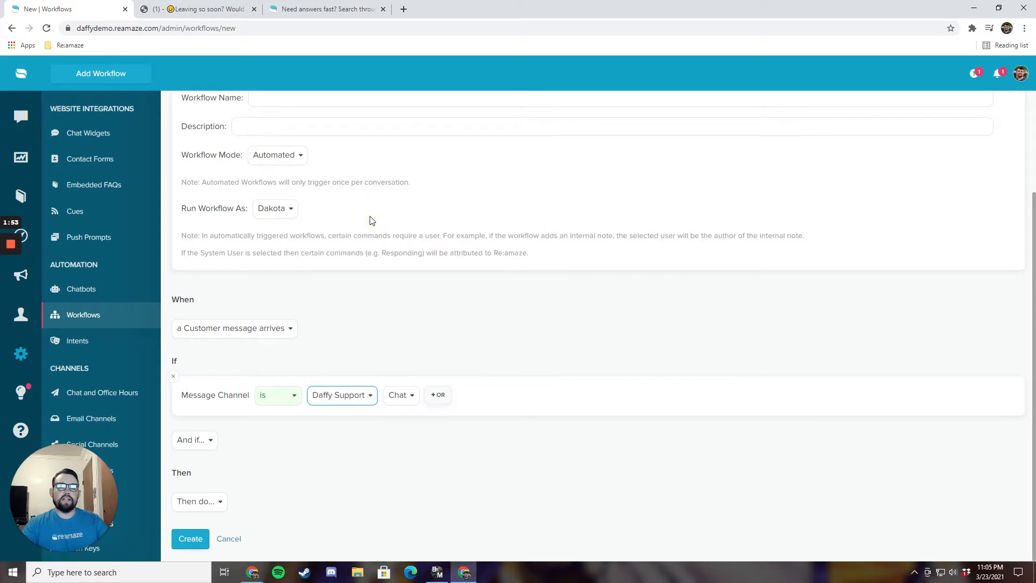
pyautogui.click(398, 397)
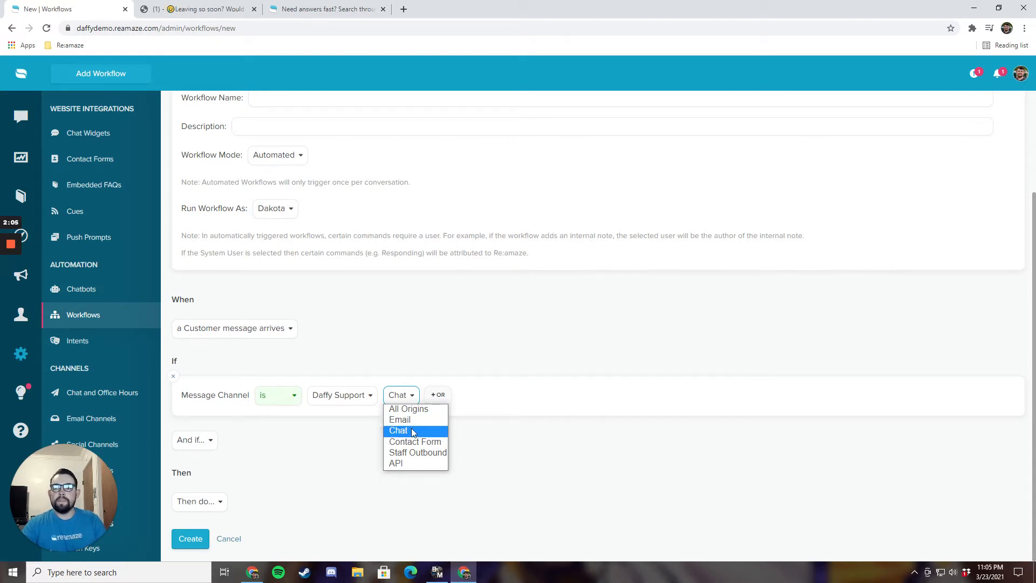
pyautogui.click(410, 423)
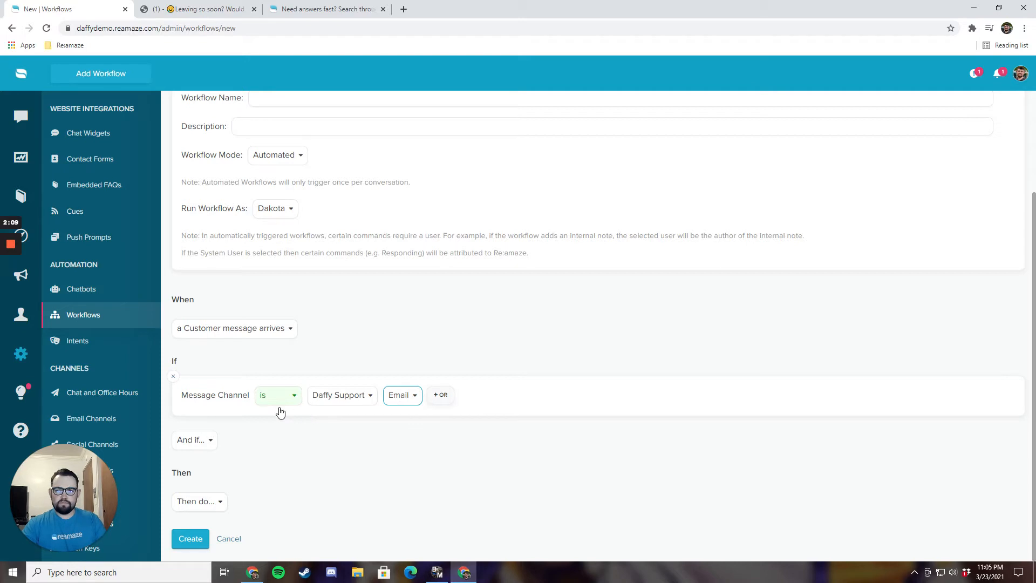
# Step: Add a Conversation Subject contains 'xyz' condition
pyautogui.click(207, 446)
pyautogui.scroll(-5, 243, 392)
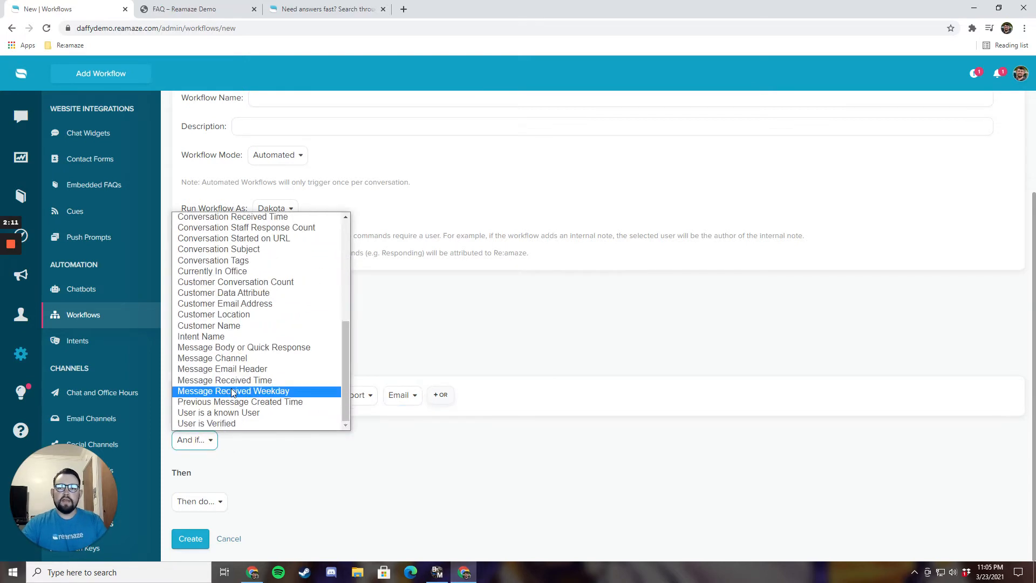
pyautogui.click(240, 249)
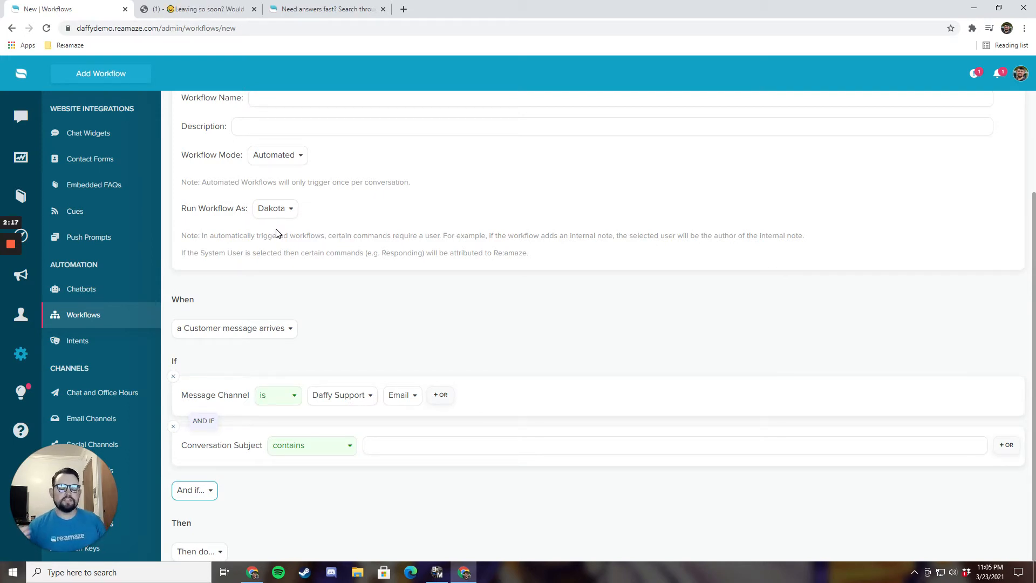
pyautogui.click(410, 445)
pyautogui.write('xyz')
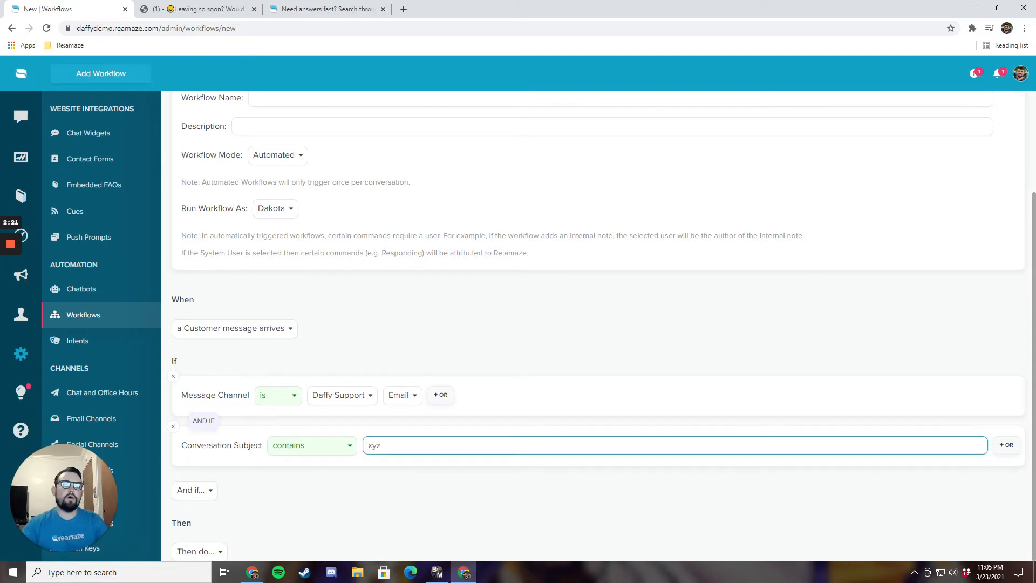
pyautogui.scroll(-1, 348, 465)
pyautogui.click(222, 503)
pyautogui.scroll(-1, 230, 482)
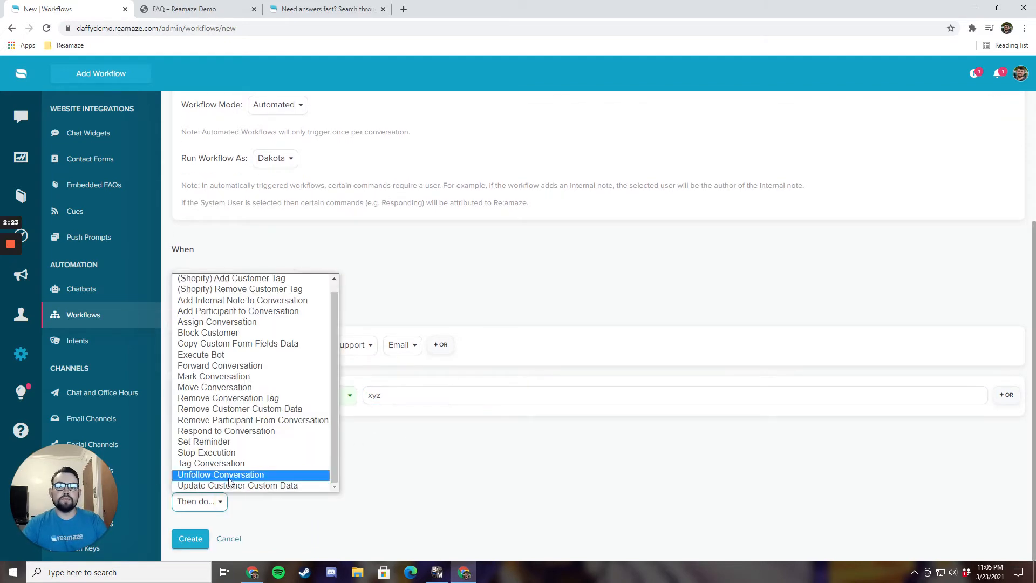
pyautogui.click(216, 463)
pyautogui.click(278, 506)
pyautogui.write('invoice')
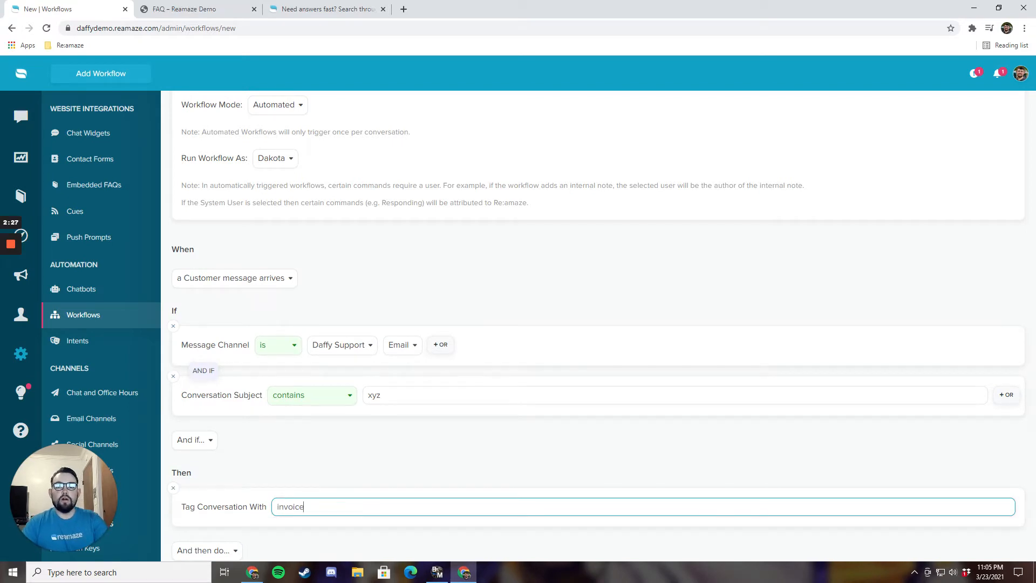
pyautogui.scroll(-1, 294, 462)
pyautogui.click(234, 502)
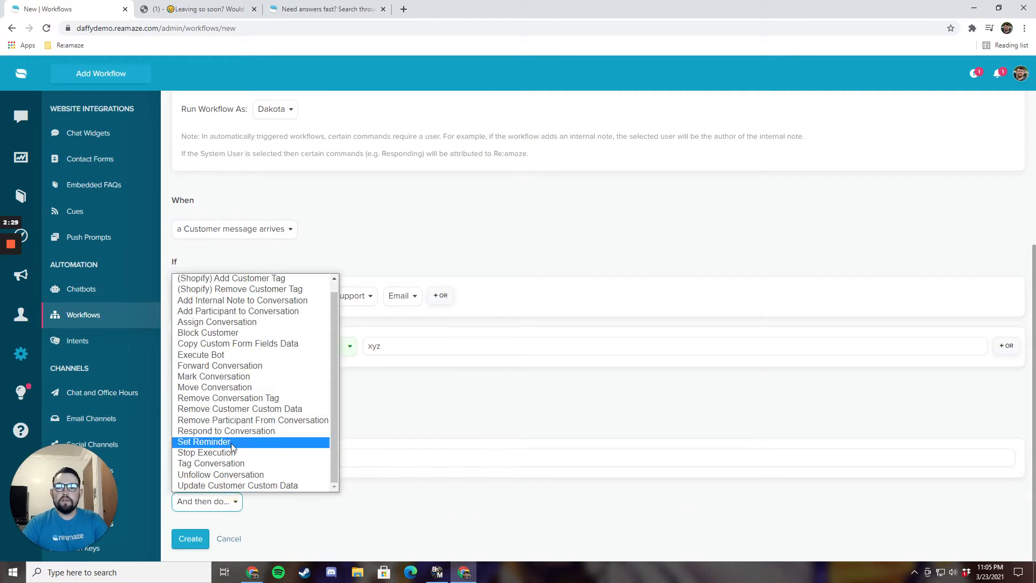
pyautogui.click(222, 377)
pyautogui.scroll(-1, 294, 461)
pyautogui.click(295, 463)
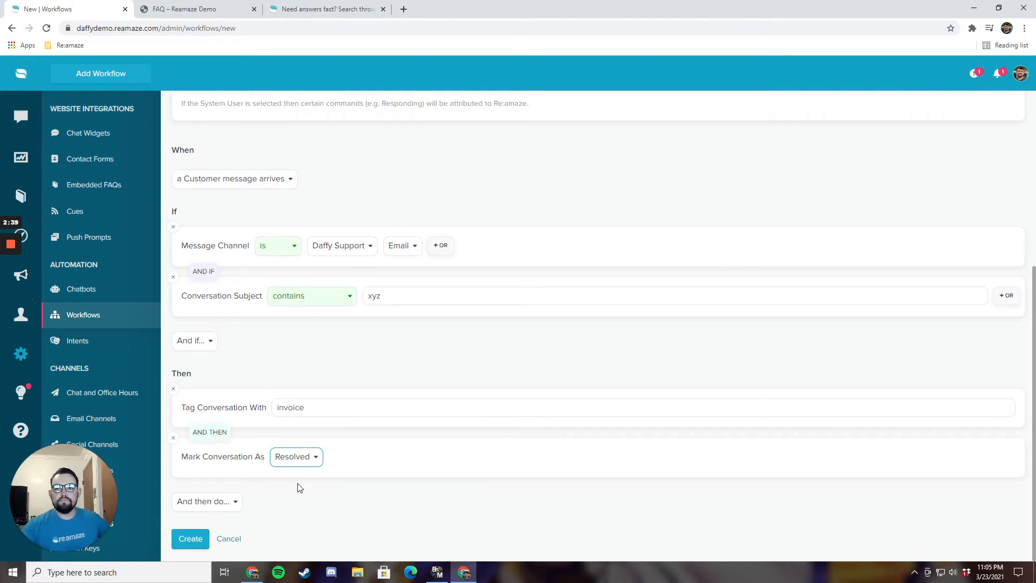
pyautogui.click(172, 438)
pyautogui.click(173, 438)
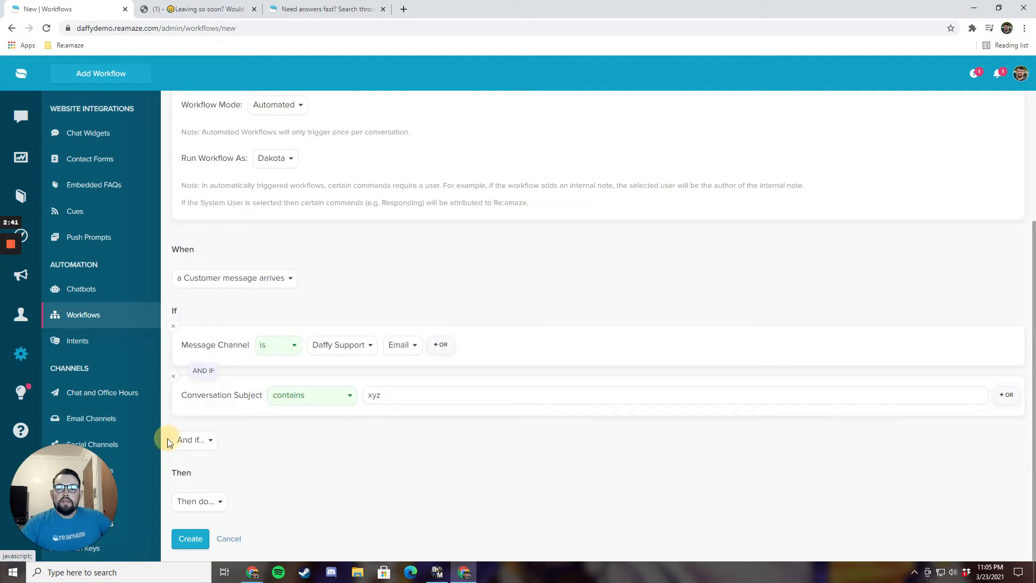
# Step: Remove the message channel and conversation subject conditions
pyautogui.click(174, 380)
pyautogui.click(173, 370)
pyautogui.scroll(-1, 116, 354)
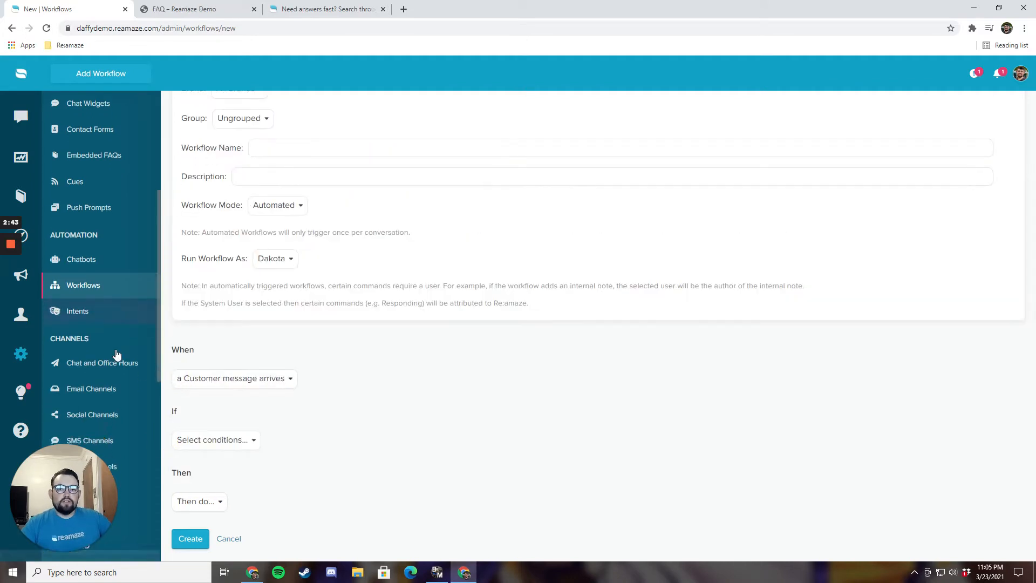
# Step: Go to the Intents settings page and scroll its list of 21 intents
pyautogui.scroll(1, 120, 350)
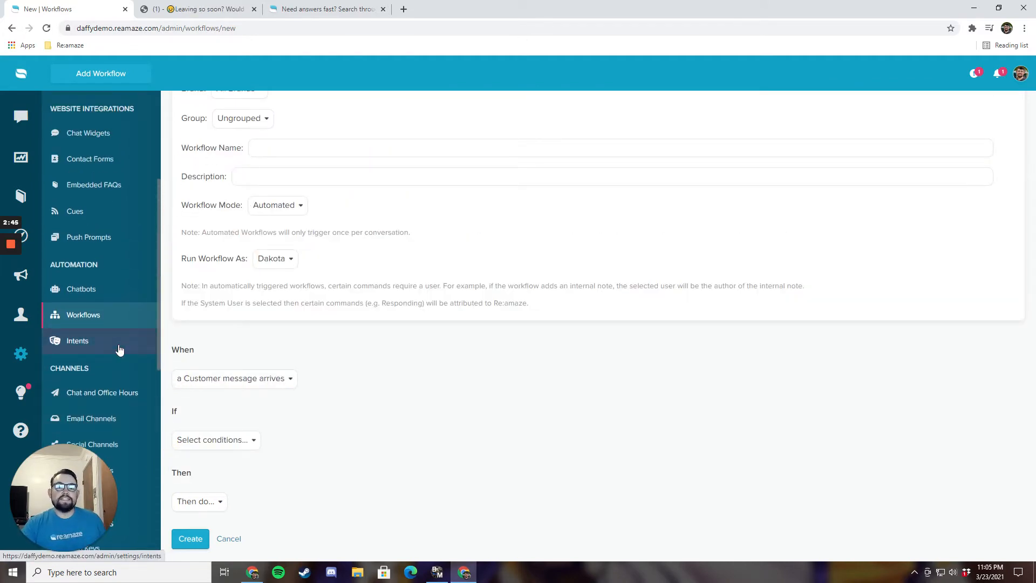
pyautogui.click(119, 349)
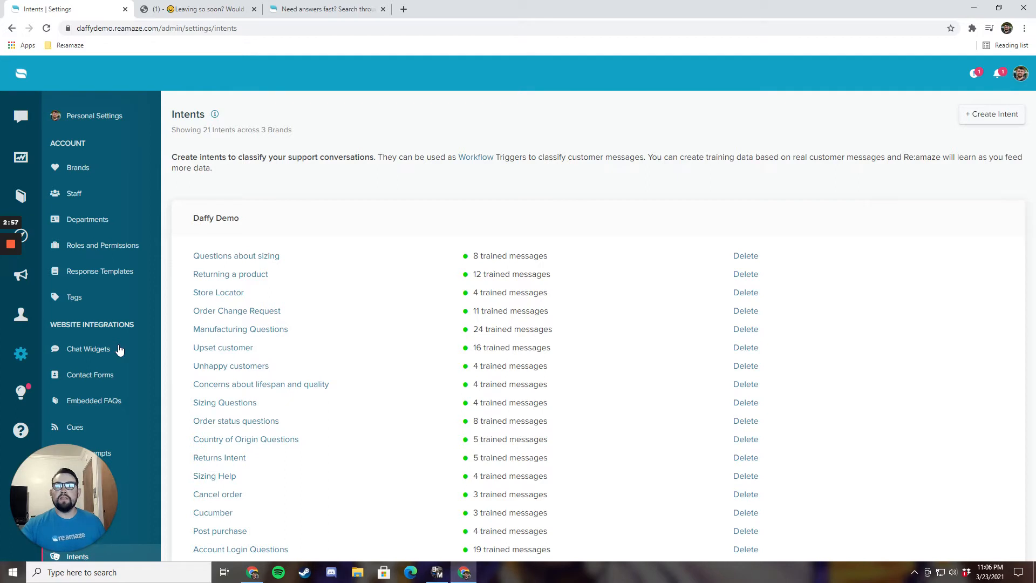
pyautogui.scroll(-1, 231, 370)
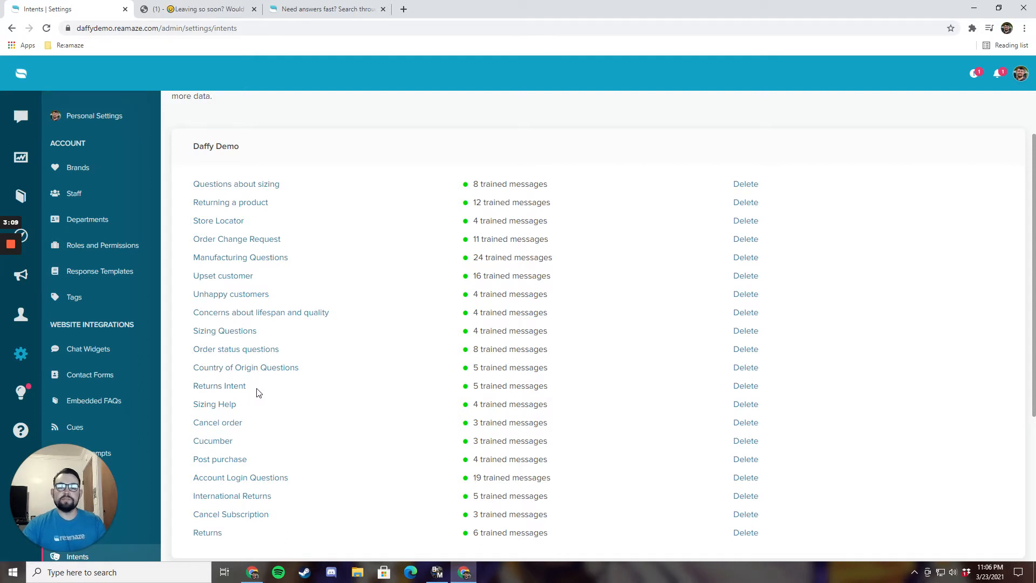
# Step: Open the Upset customer intent and review its trained messages, from 'I'm really upset' to 'I'm angry'
pyautogui.click(224, 283)
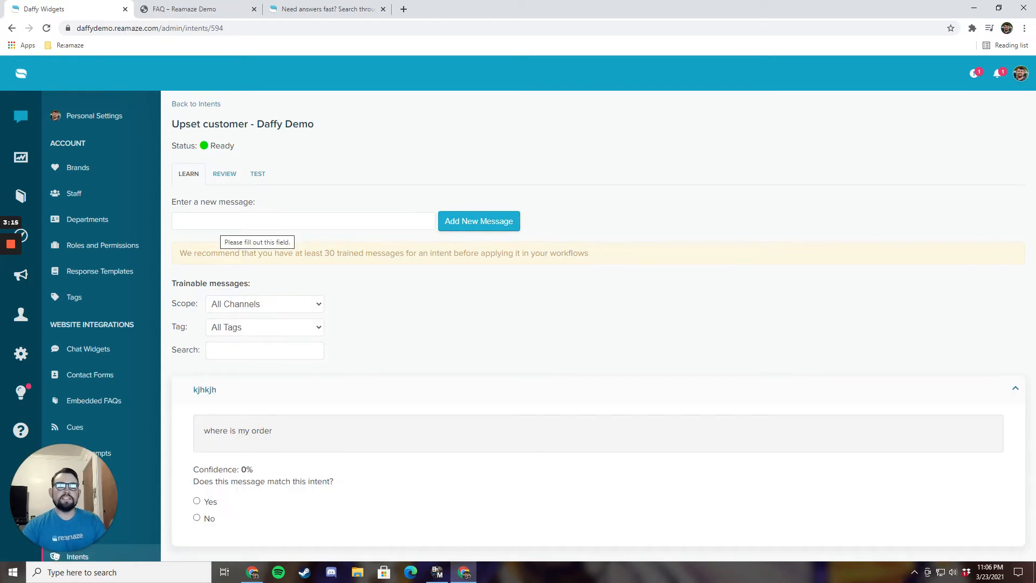
pyautogui.click(205, 222)
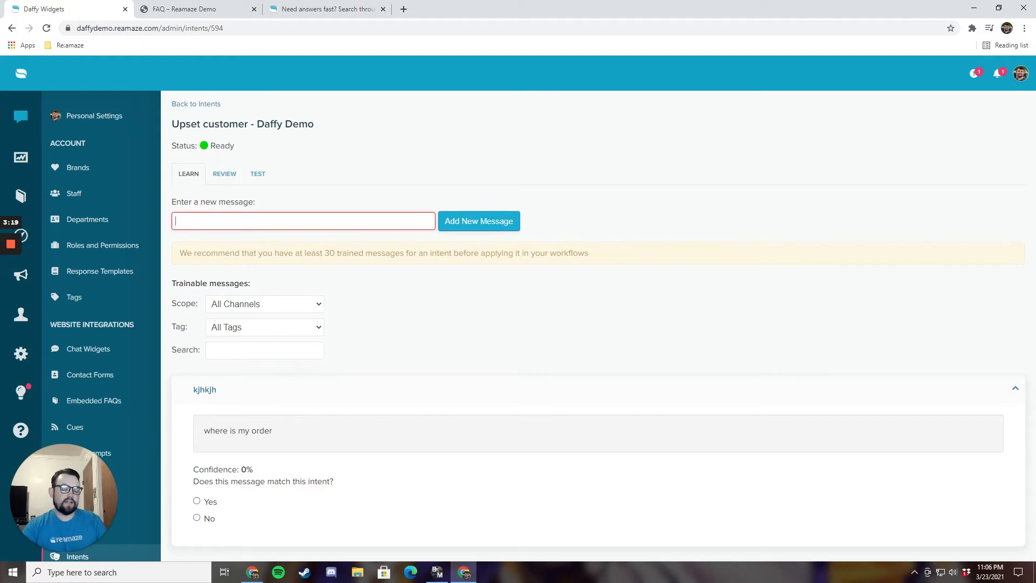
pyautogui.moveTo(324, 253); pyautogui.dragTo(407, 258)
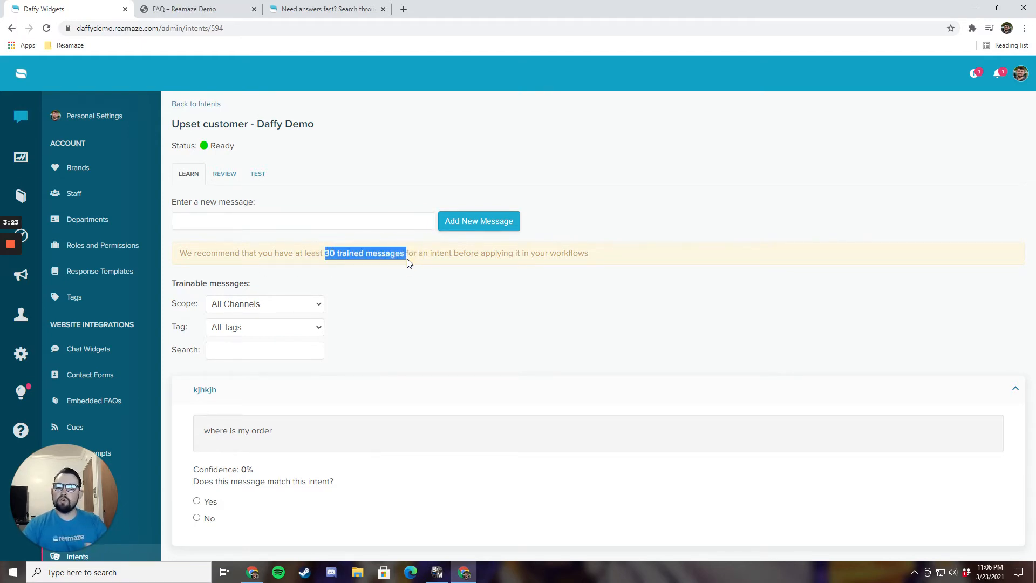
pyautogui.click(399, 288)
pyautogui.click(238, 183)
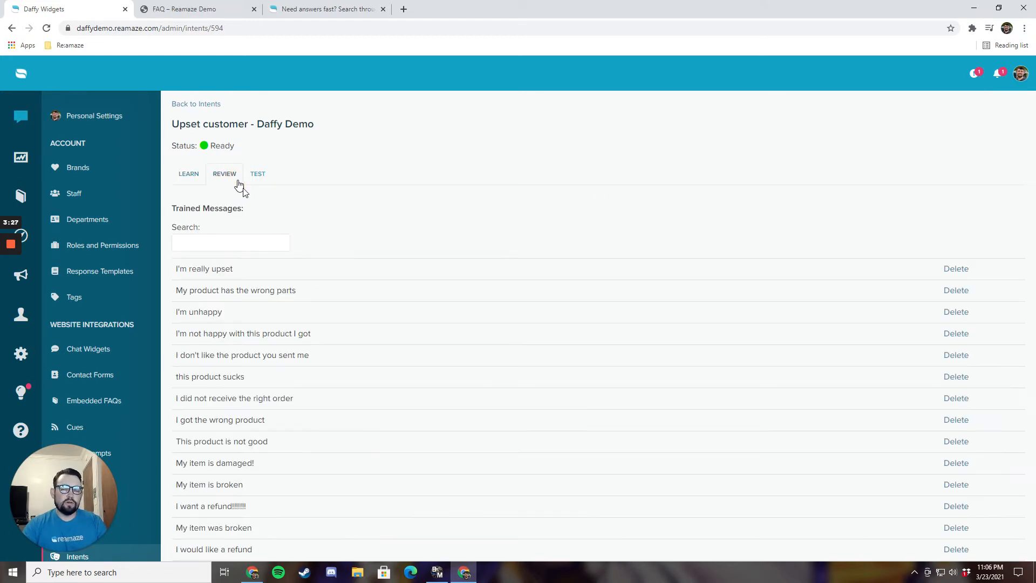
pyautogui.scroll(-1, 320, 341)
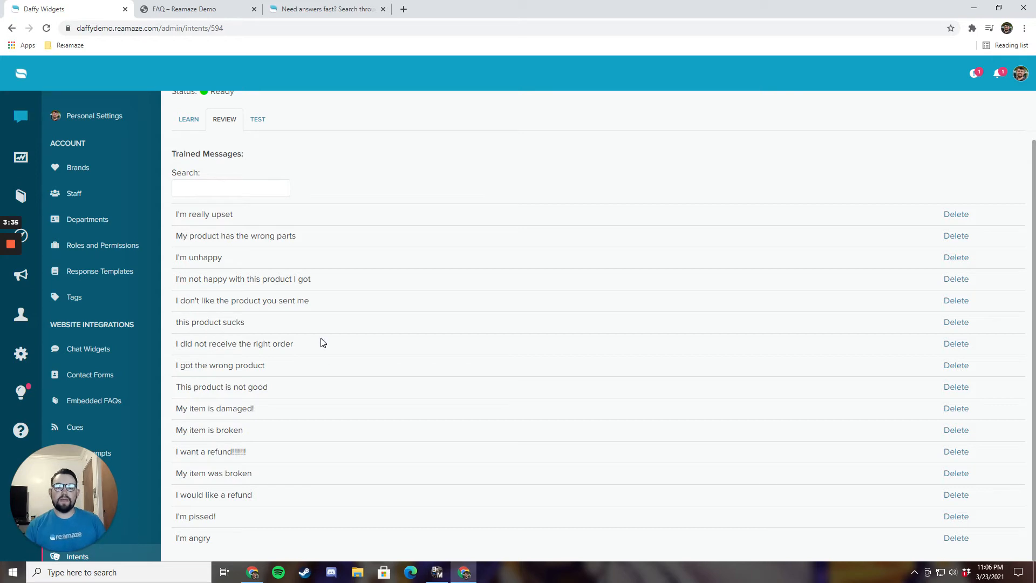
# Step: Test 'i dont like this product, i want a refund !' against Upset customer, getting 92% confidence
pyautogui.click(259, 119)
pyautogui.click(312, 220)
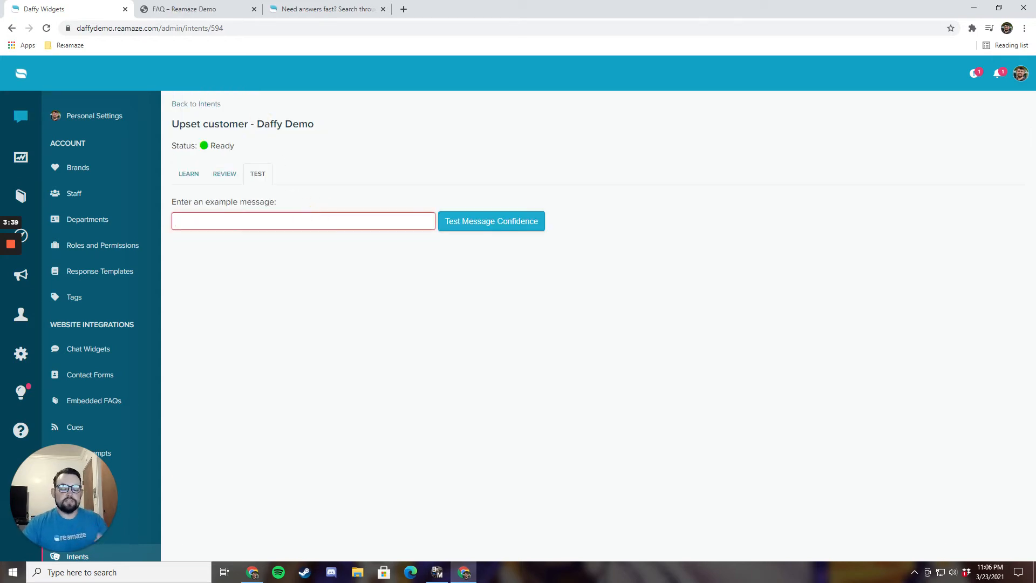
pyautogui.write('i dont like t')
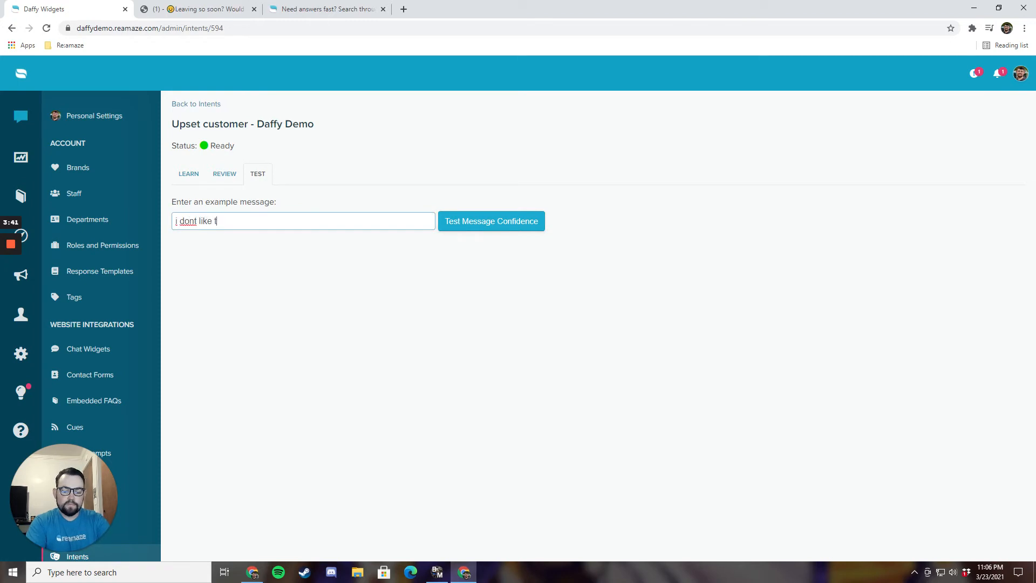
pyautogui.write('his product, i want a refund ')
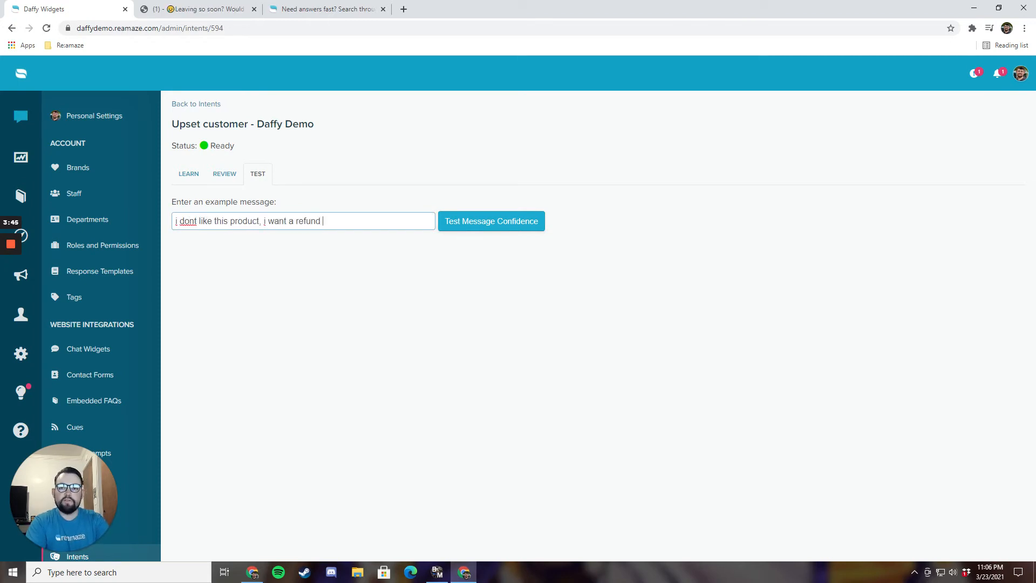
pyautogui.write('!!')
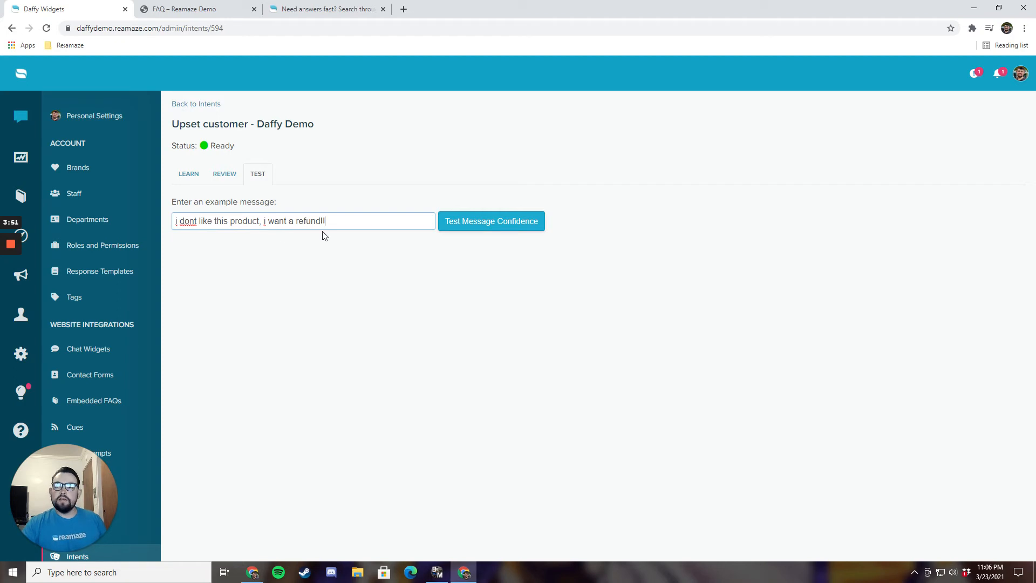
pyautogui.click(462, 231)
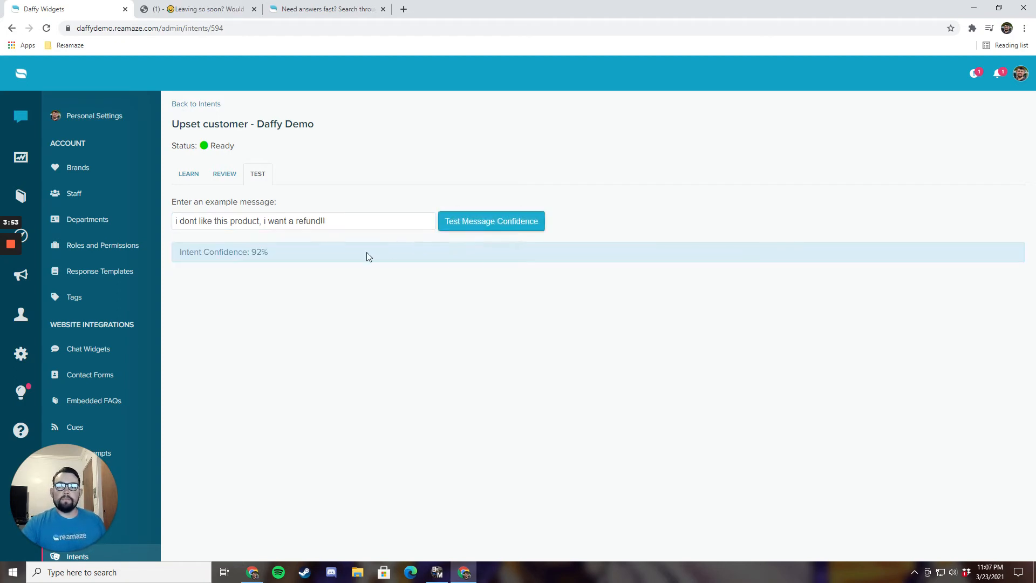
pyautogui.moveTo(269, 252); pyautogui.dragTo(251, 252)
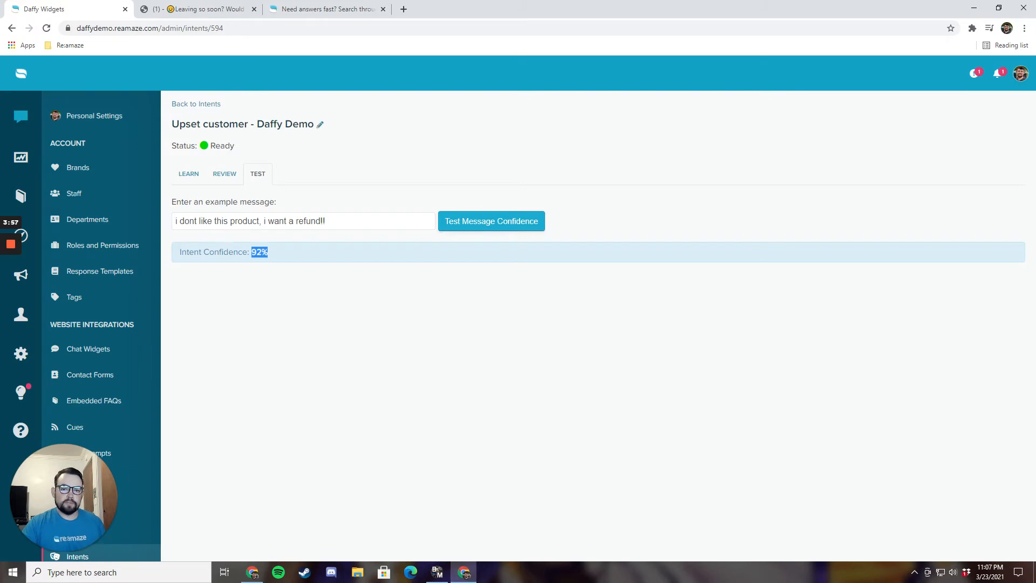
pyautogui.scroll(-4, 125, 364)
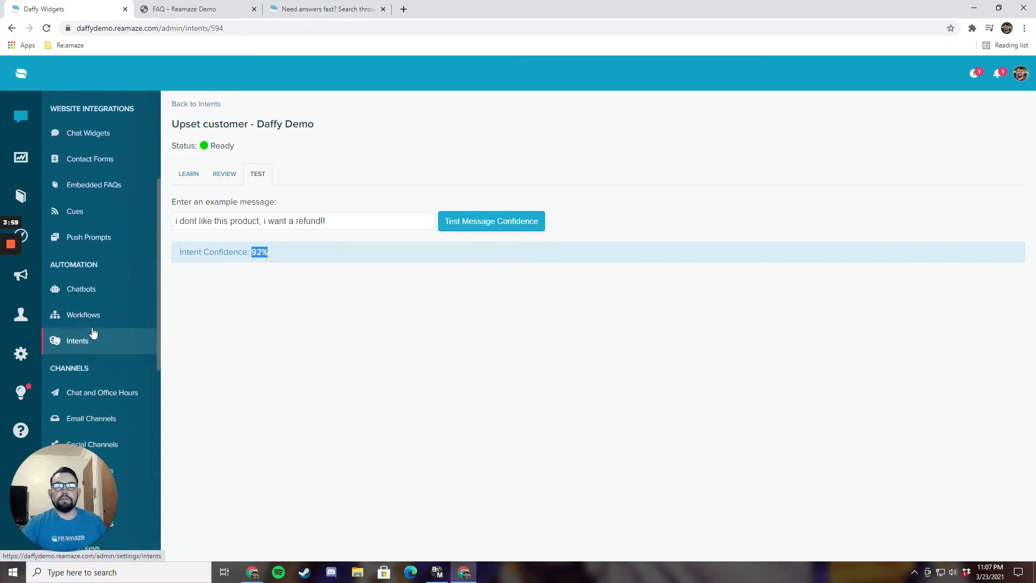
# Step: Return to the workflows list and start a new workflow
pyautogui.click(88, 317)
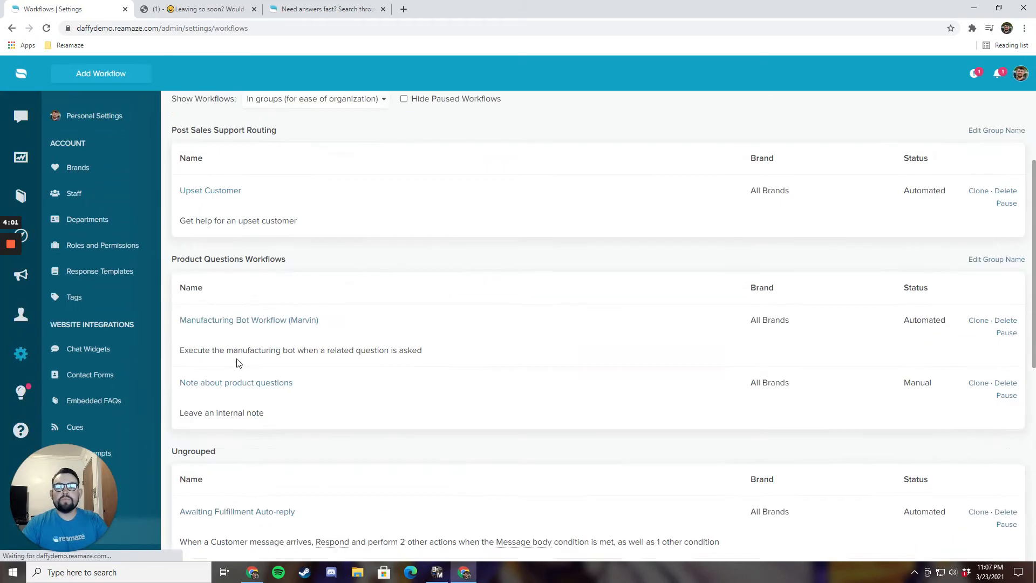
pyautogui.scroll(-10, 237, 378)
pyautogui.click(219, 534)
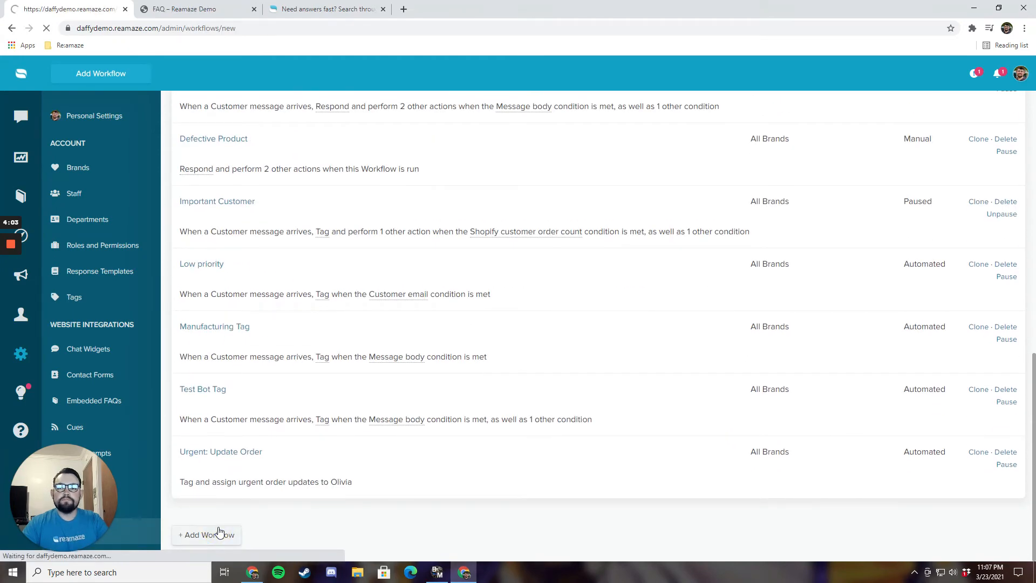
pyautogui.scroll(-2, 235, 454)
# Step: Add a Message Channel condition set to Daffy Support, Email
pyautogui.click(241, 442)
pyautogui.scroll(-3, 246, 390)
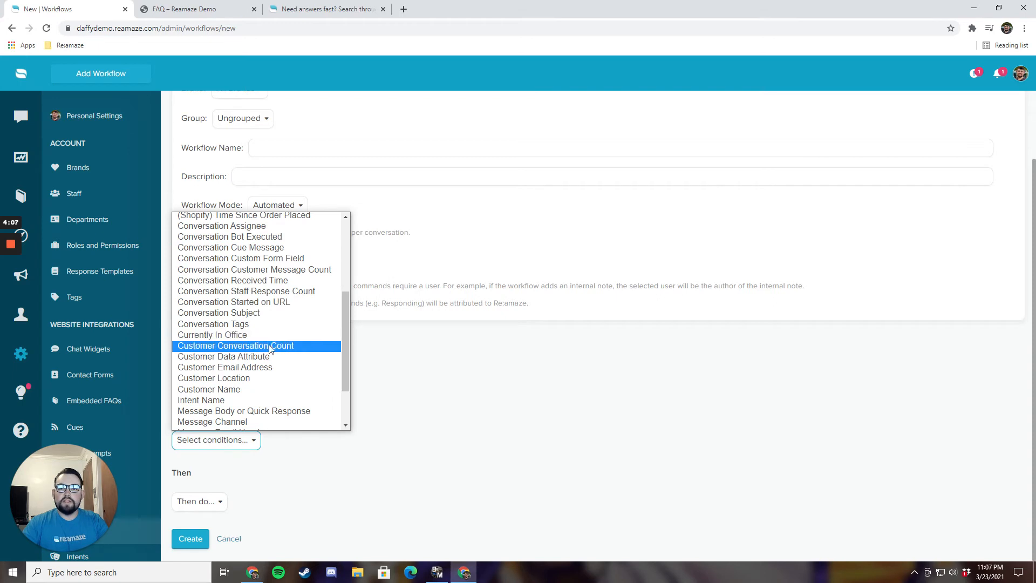
pyautogui.scroll(-1, 254, 378)
pyautogui.click(253, 357)
pyautogui.scroll(-1, 337, 418)
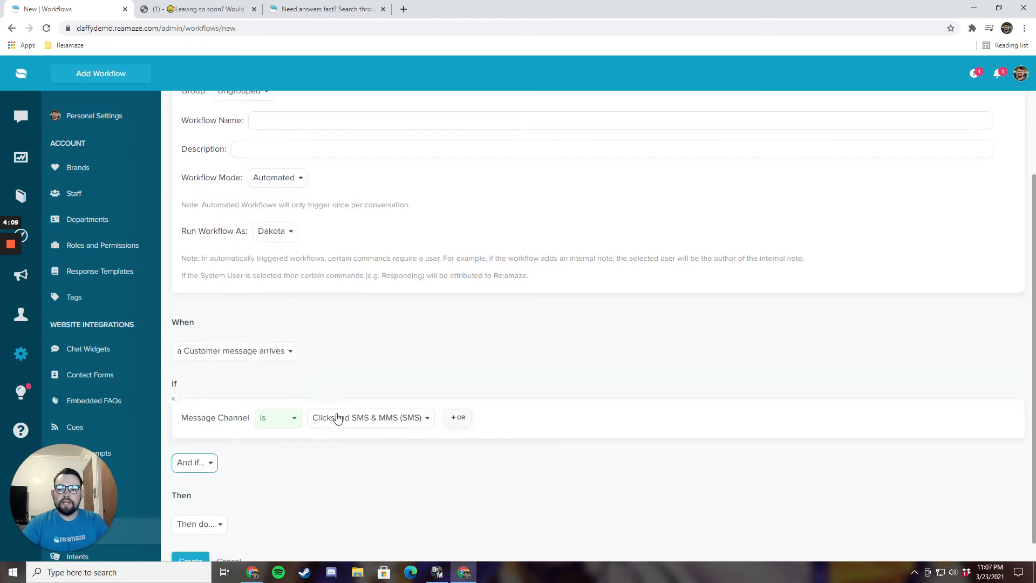
pyautogui.click(366, 396)
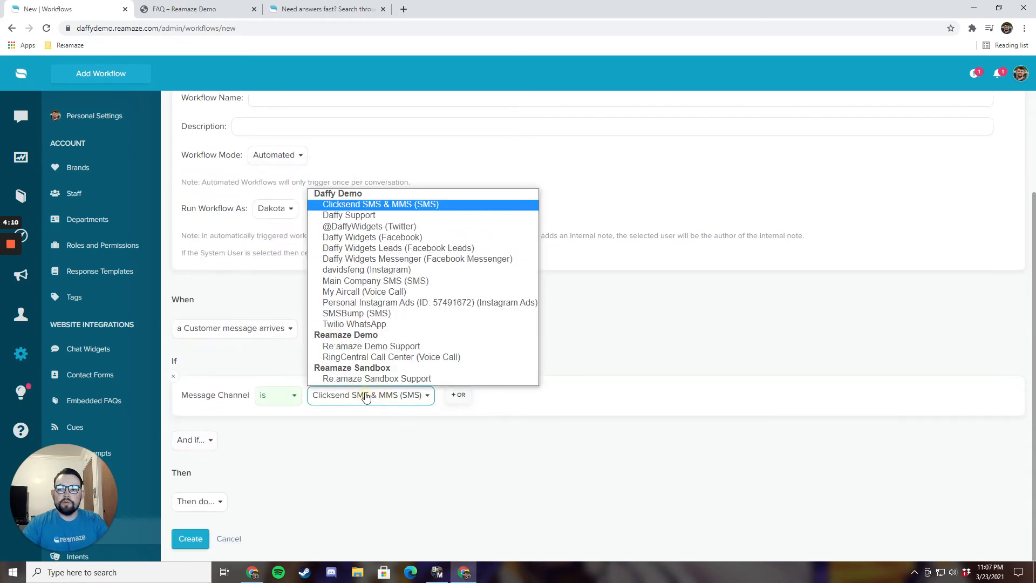
pyautogui.click(356, 215)
pyautogui.click(428, 398)
pyautogui.click(415, 425)
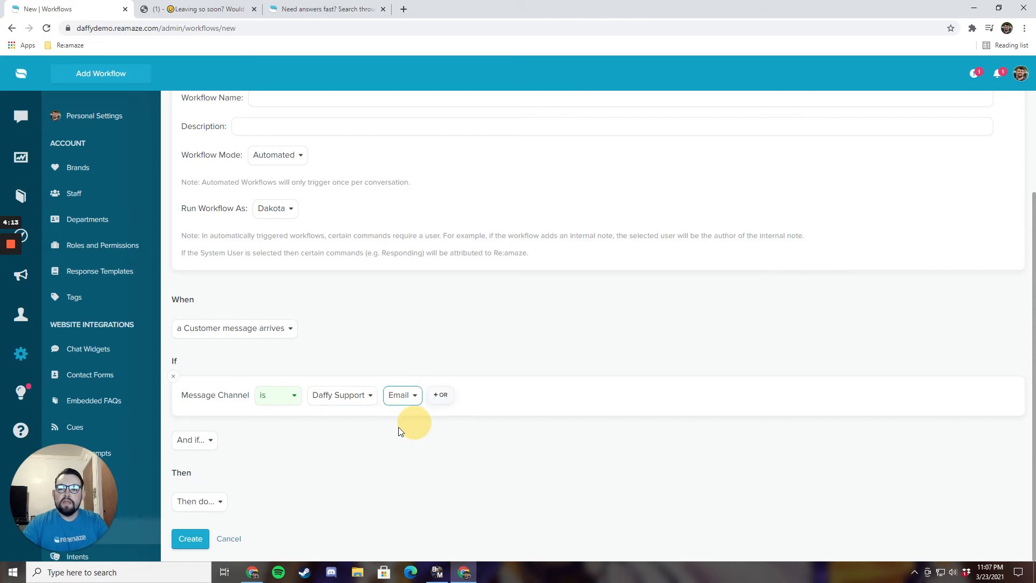
# Step: Add an Intent Name condition: Upset customer greater than 85%
pyautogui.click(207, 444)
pyautogui.scroll(-4, 217, 408)
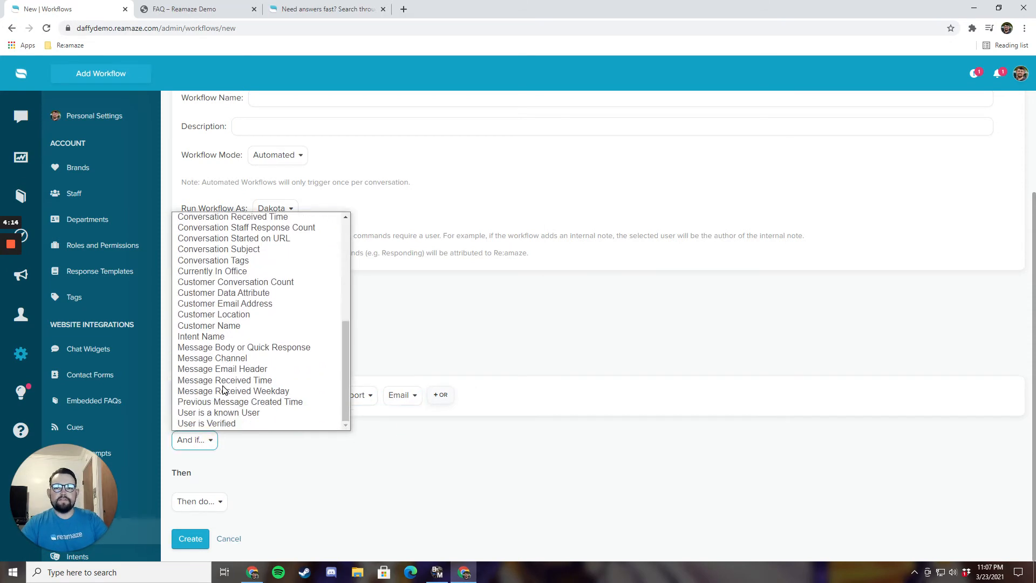
pyautogui.click(205, 336)
pyautogui.click(251, 446)
pyautogui.scroll(-1, 241, 290)
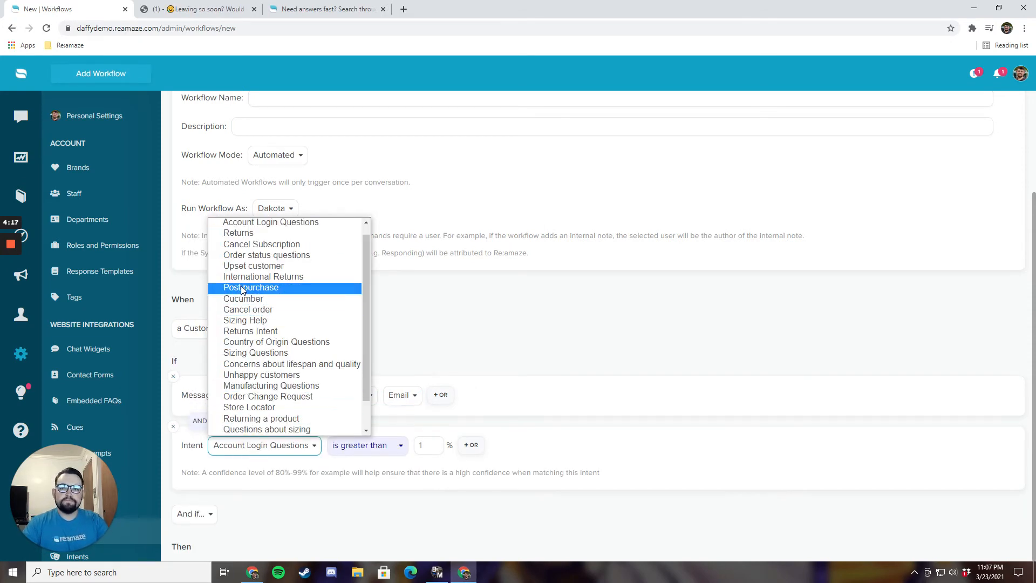
pyautogui.click(248, 266)
pyautogui.click(394, 444)
pyautogui.write('85')
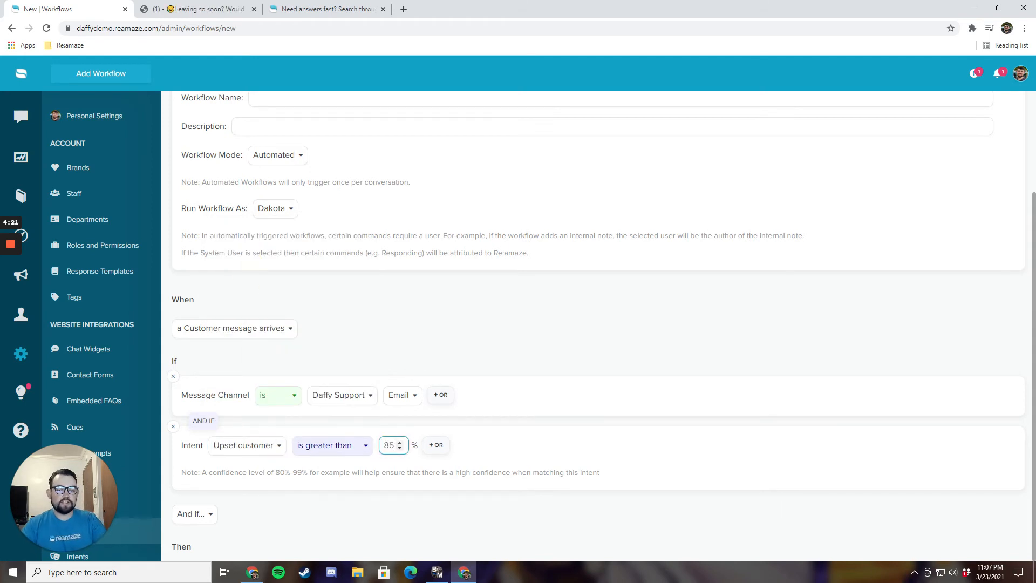
pyautogui.scroll(-2, 290, 495)
pyautogui.click(221, 507)
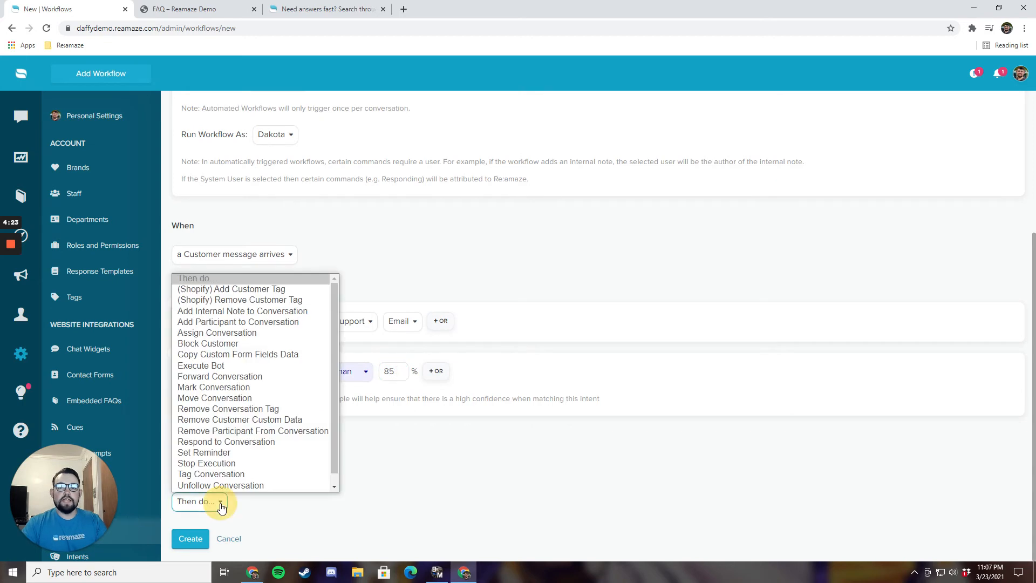
# Step: Add a Tag Conversation action with the tag urgent
pyautogui.click(219, 474)
pyautogui.click(297, 504)
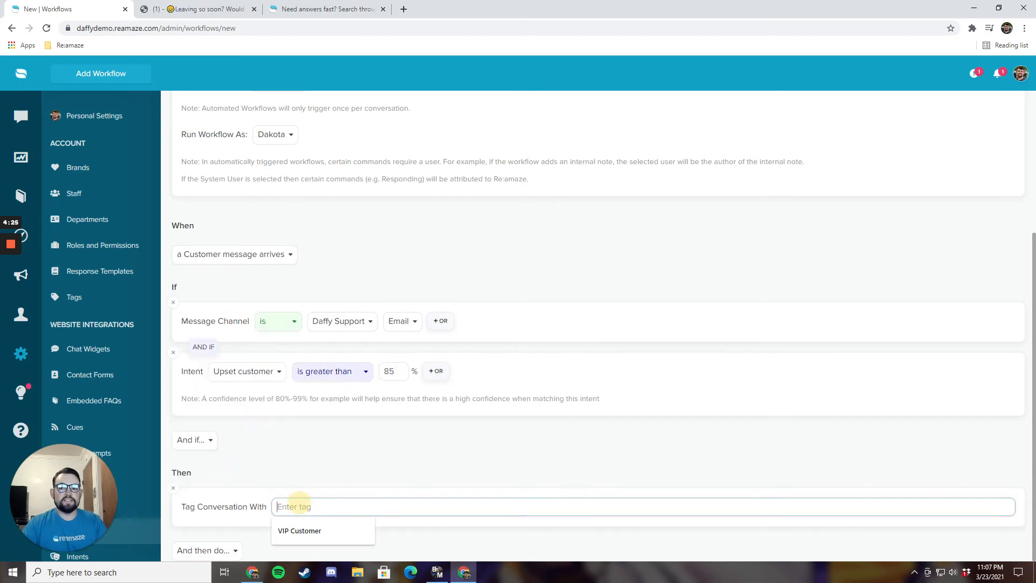
pyautogui.write('urgent')
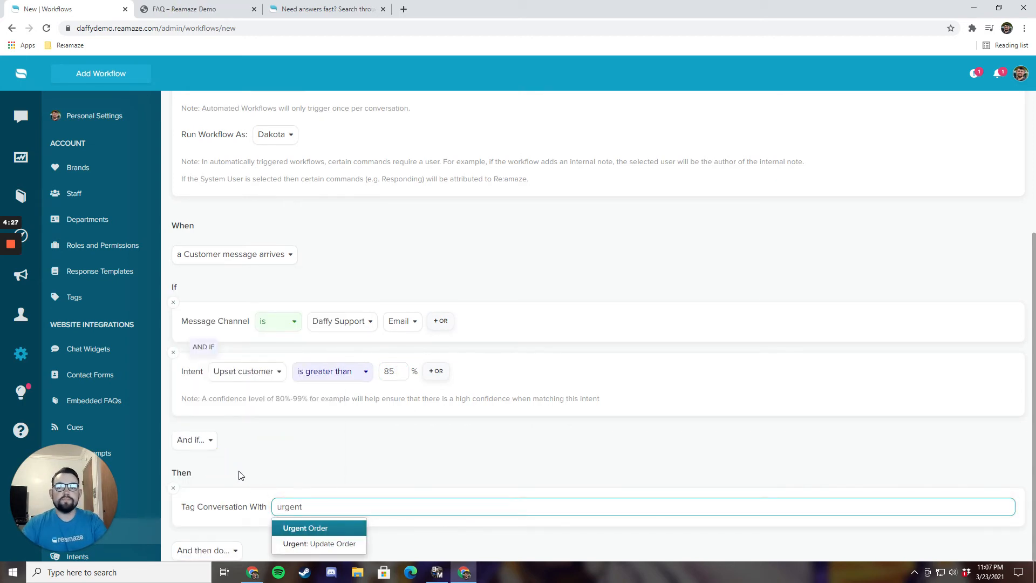
pyautogui.scroll(-1, 241, 475)
# Step: Add an Assign Conversation action assigning matches to Support
pyautogui.click(230, 502)
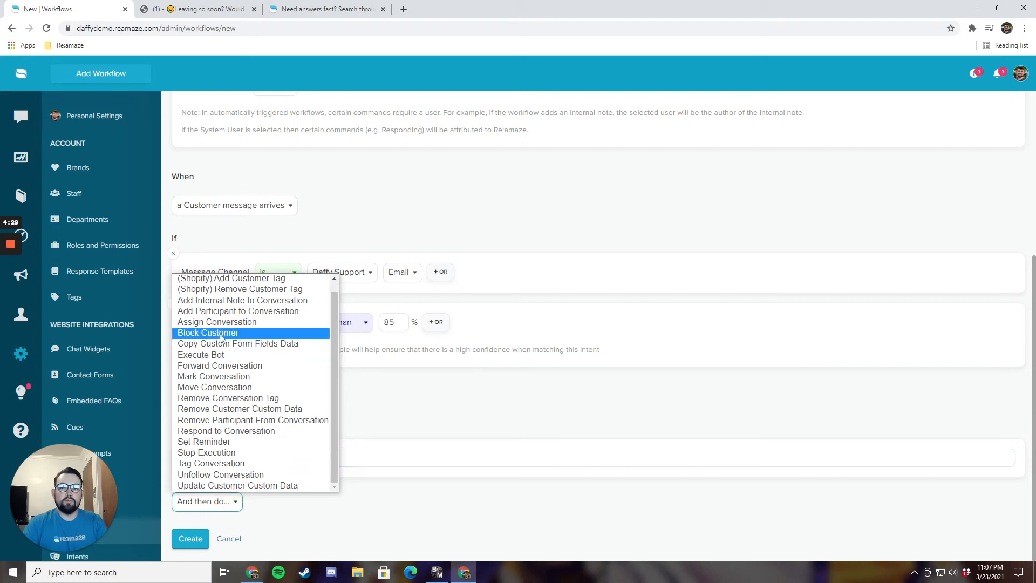
pyautogui.click(219, 322)
pyautogui.click(302, 507)
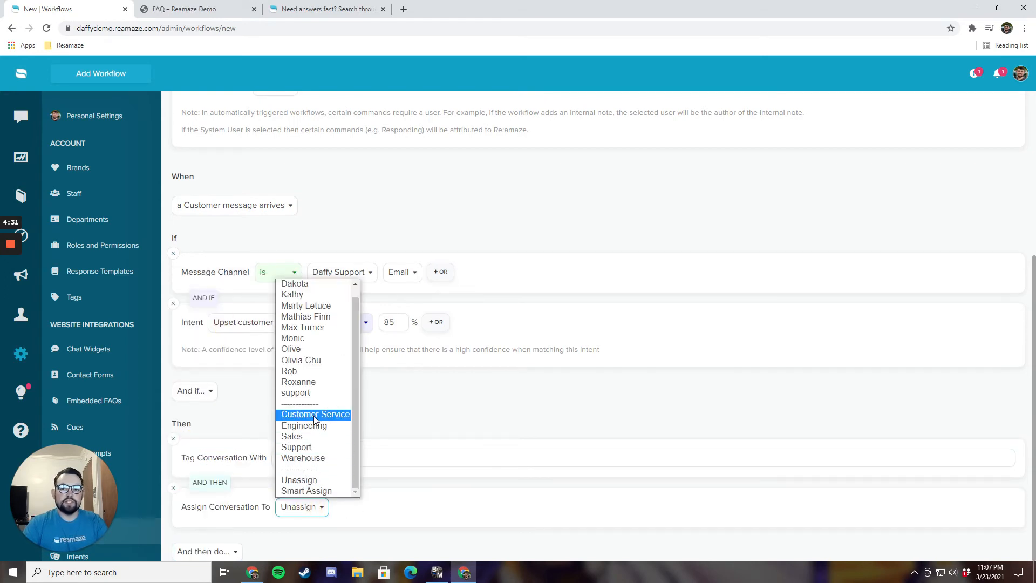
pyautogui.click(312, 447)
pyautogui.scroll(-1, 243, 485)
# Step: Add a Respond to Conversation action
pyautogui.click(218, 503)
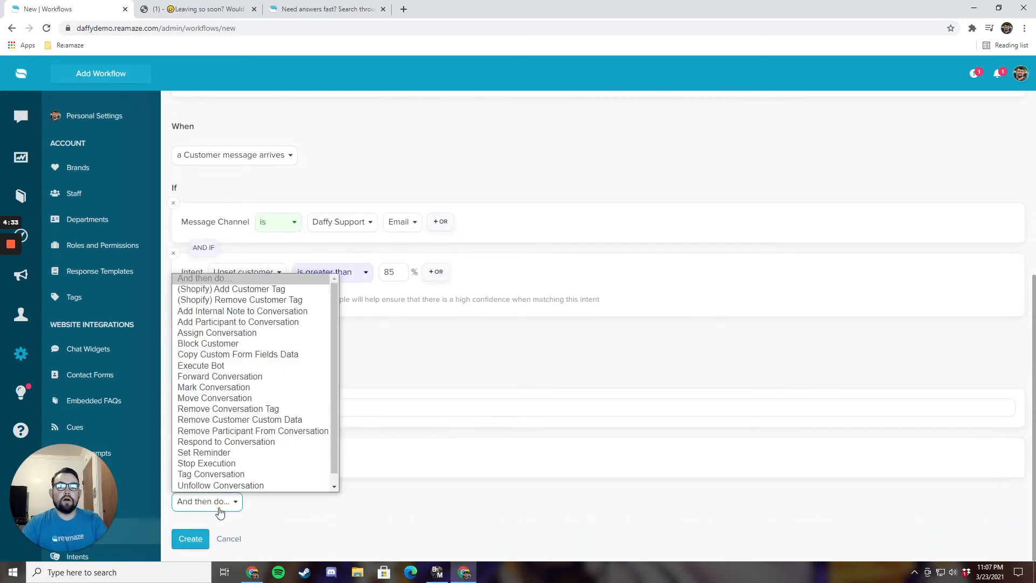
pyautogui.click(232, 432)
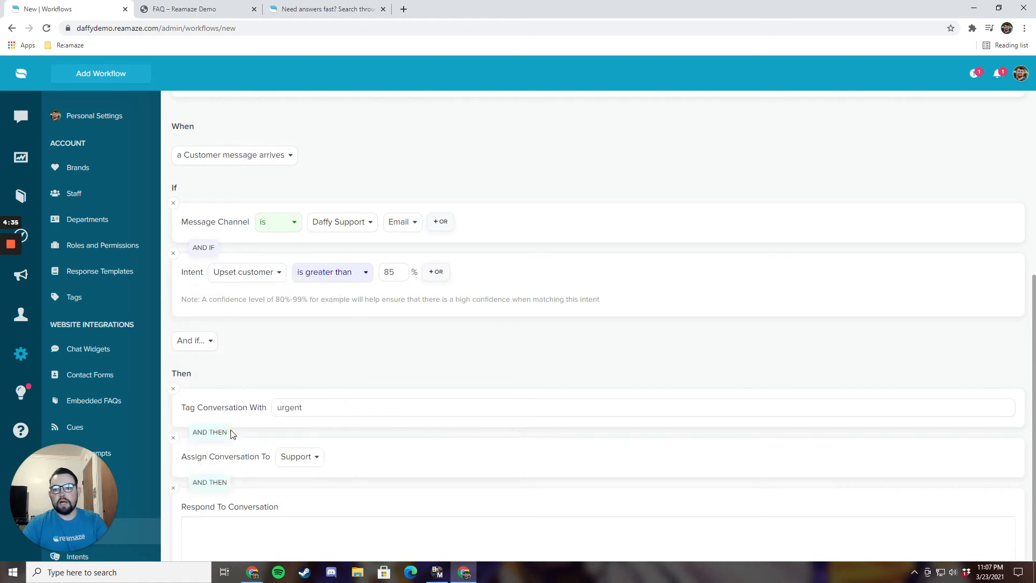
pyautogui.scroll(-1, 272, 426)
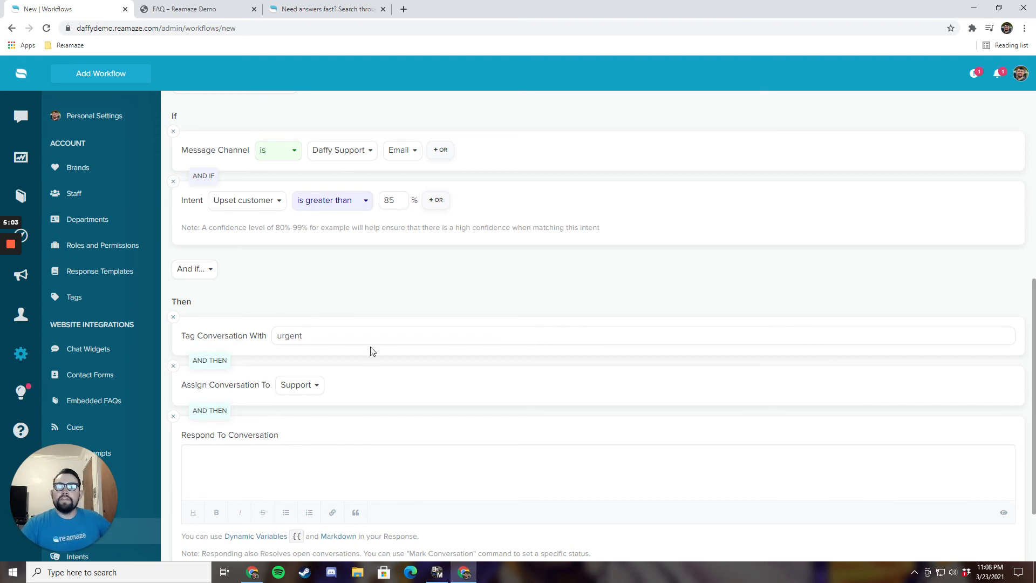
# Step: Start a new FAQ article, discarding the old draft, filed under Account Questions
pyautogui.click(21, 198)
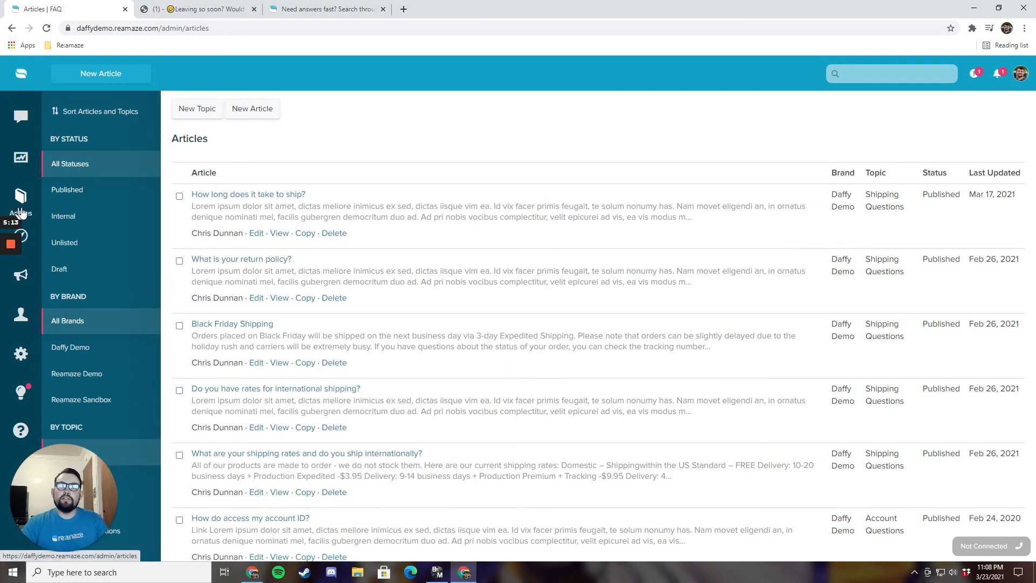
pyautogui.click(253, 111)
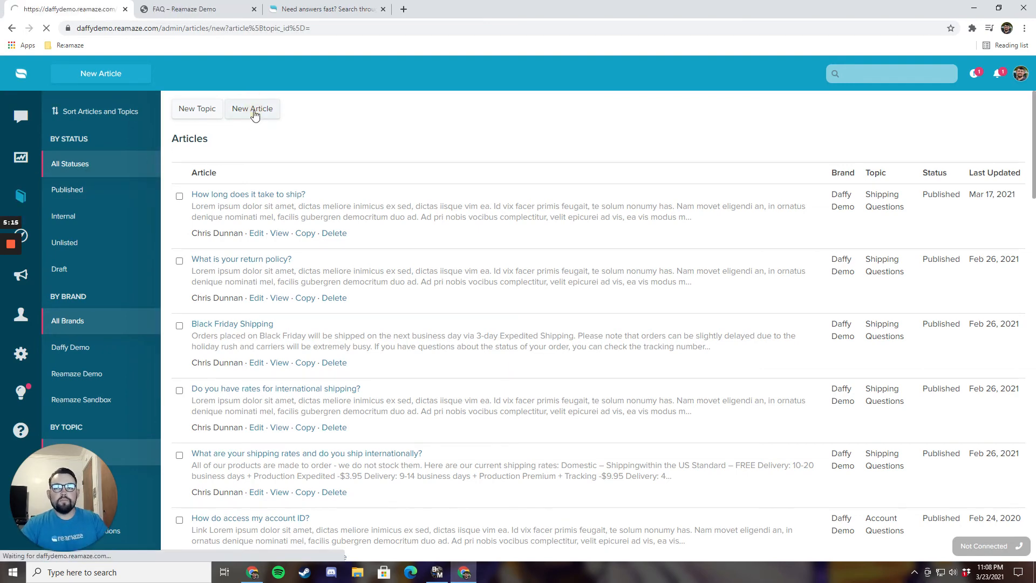
pyautogui.click(591, 276)
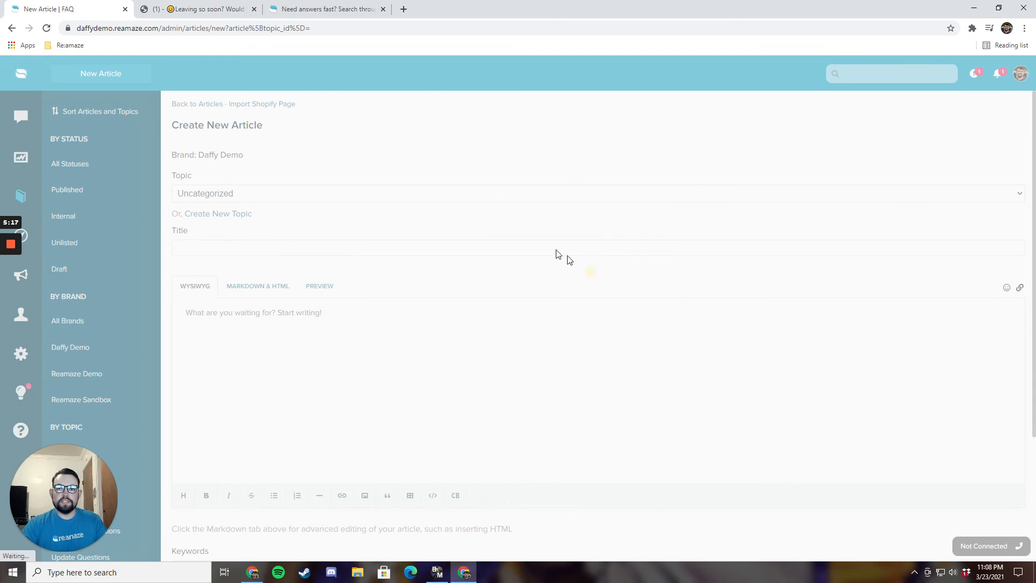
pyautogui.click(291, 193)
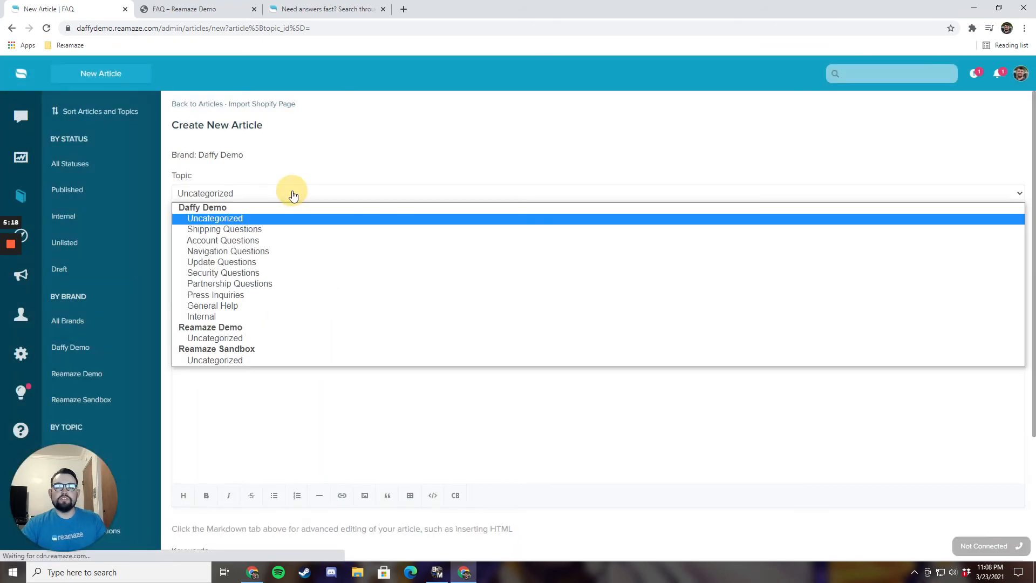
pyautogui.click(290, 241)
# Step: Leave the article status as Draft and view the shop's FAQ page
pyautogui.click(286, 248)
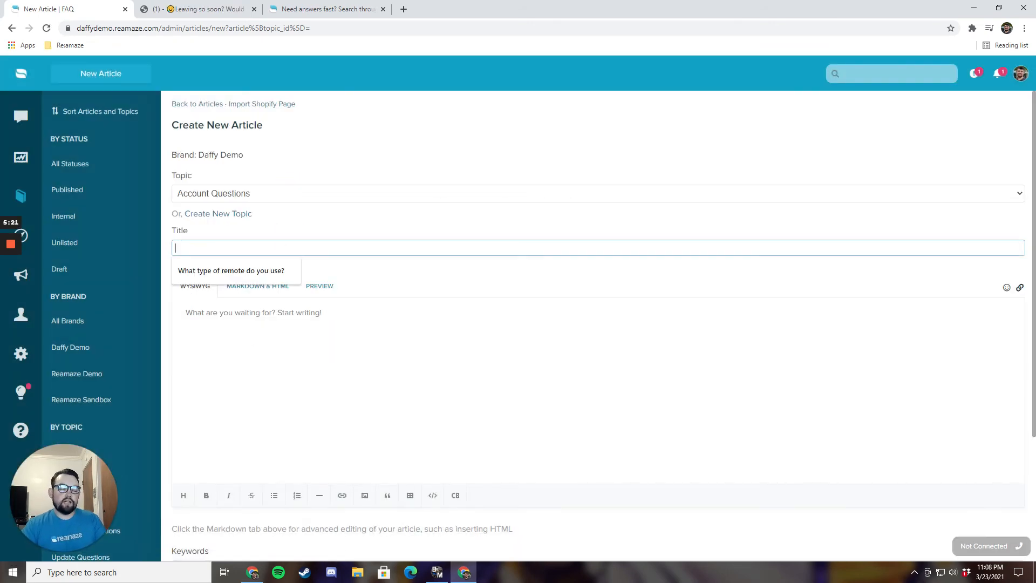
pyautogui.click(332, 331)
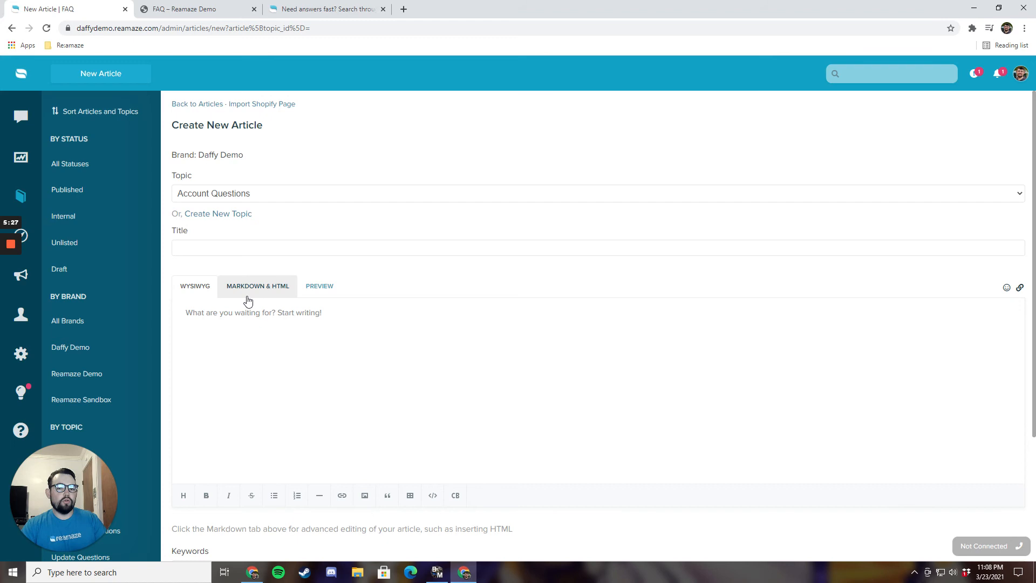
pyautogui.scroll(-3, 301, 365)
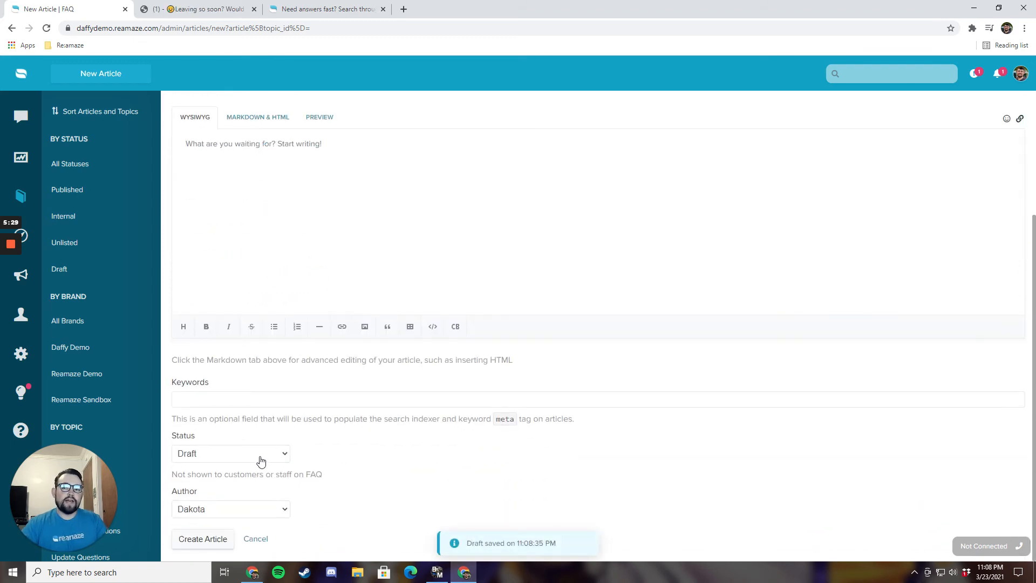
pyautogui.click(216, 451)
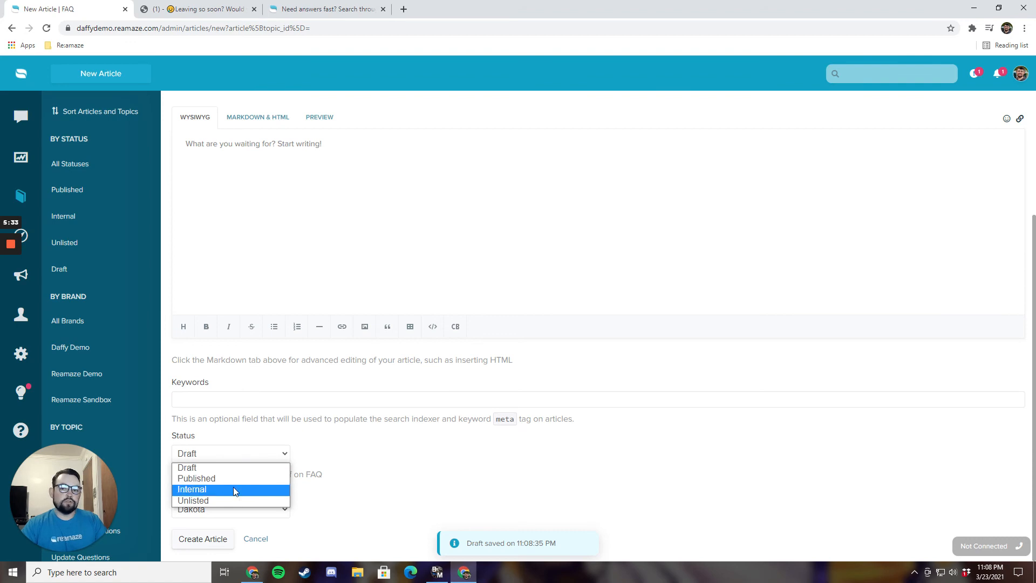
pyautogui.click(344, 479)
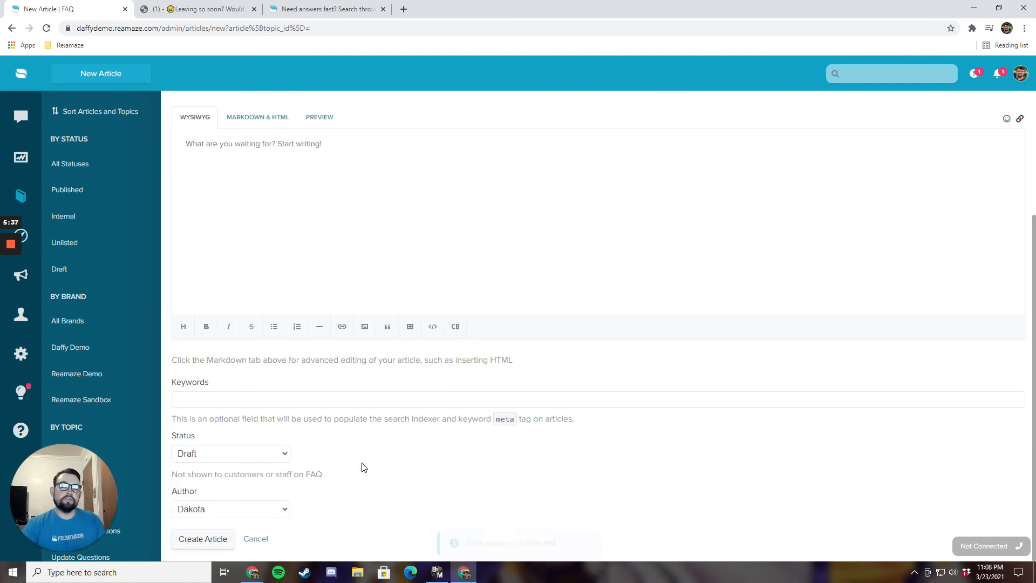
pyautogui.click(217, 11)
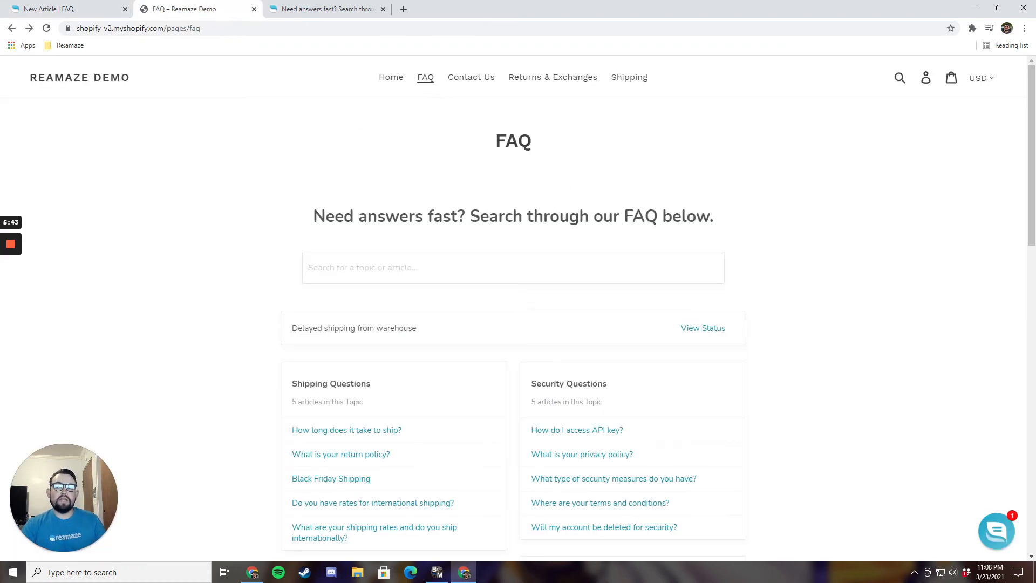
# Step: Review the storefront FAQ down to the footer, then switch to the Daffy Demo hosted FAQ page
pyautogui.scroll(-15, 551, 268)
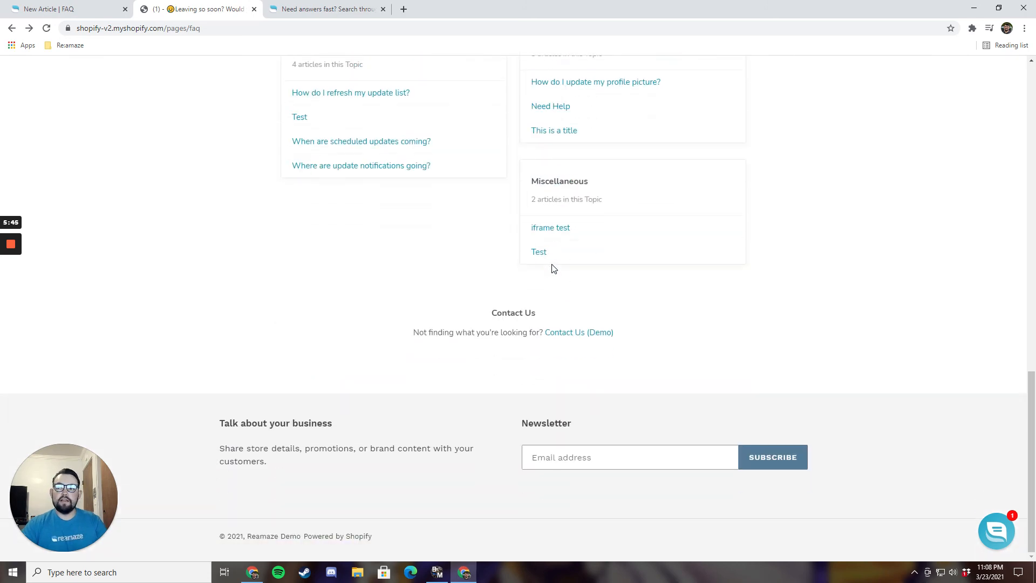
pyautogui.scroll(15, 553, 268)
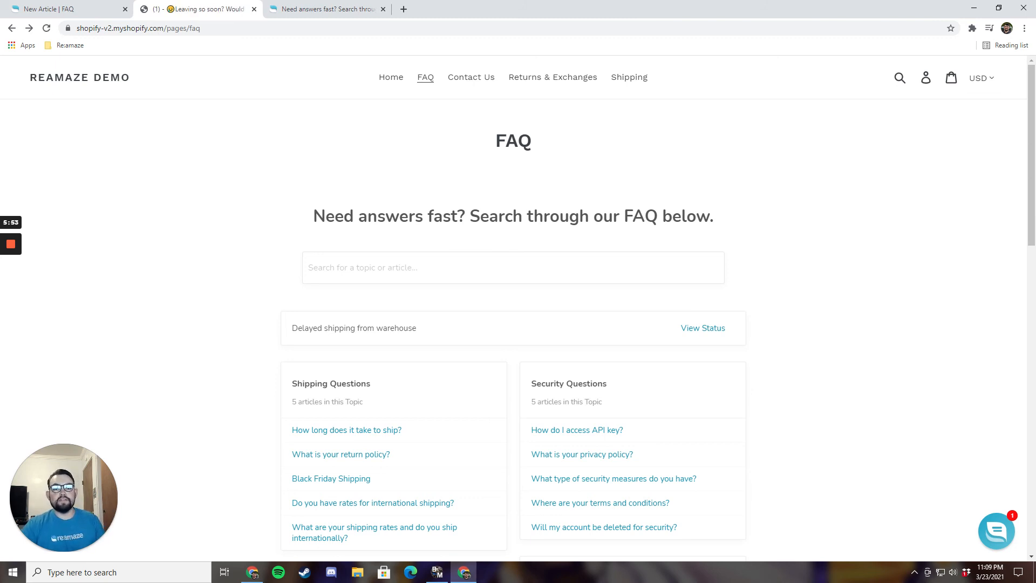
pyautogui.click(304, 12)
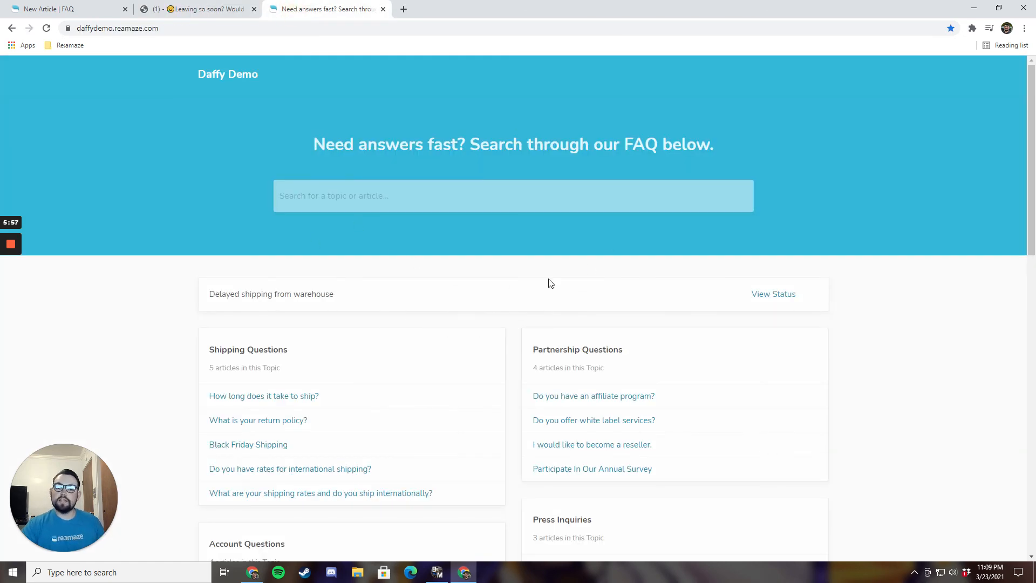
pyautogui.scroll(-9, 550, 284)
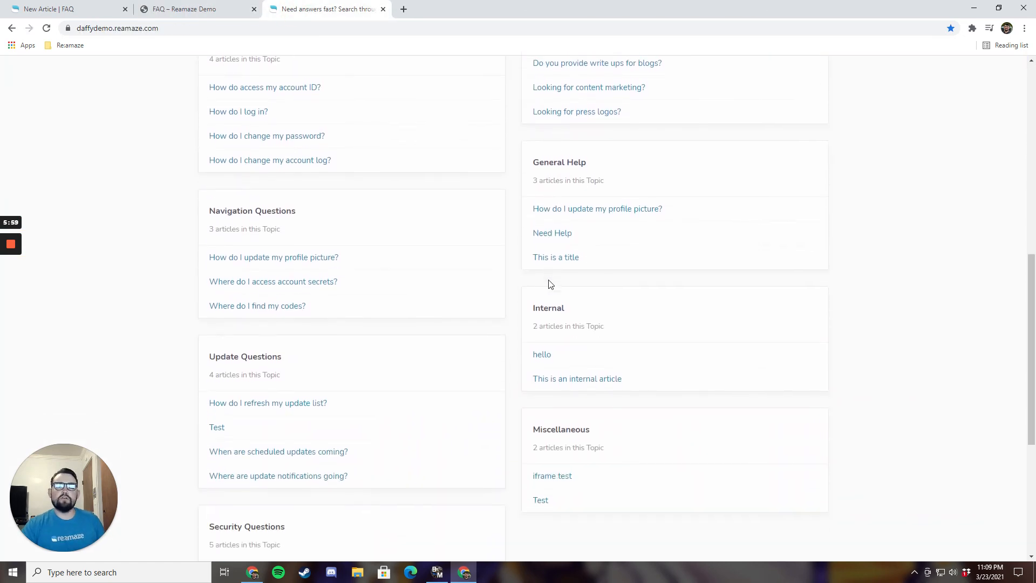
pyautogui.scroll(-1, 550, 284)
pyautogui.scroll(-2, 548, 286)
pyautogui.scroll(7, 546, 295)
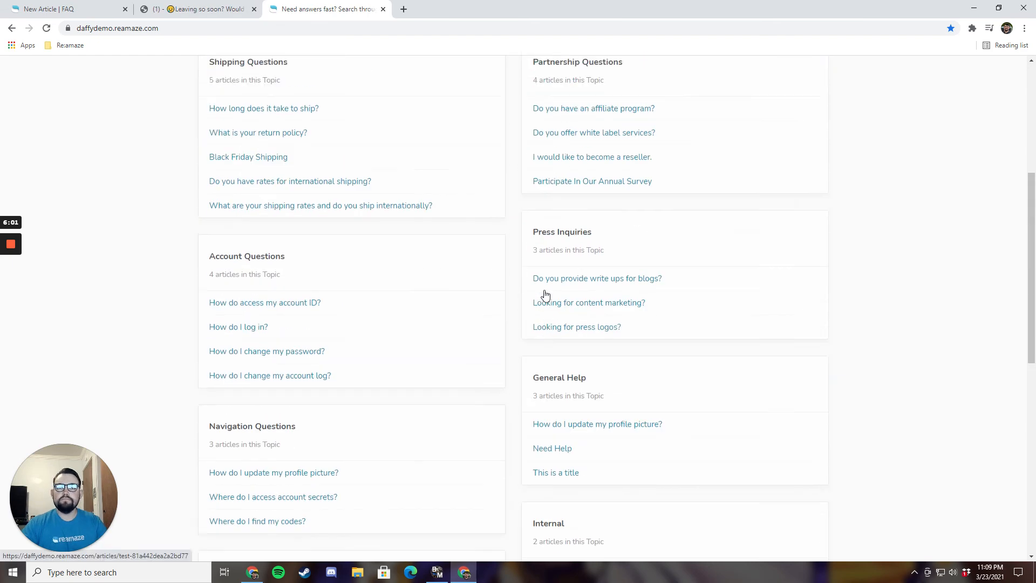
pyautogui.scroll(6, 546, 294)
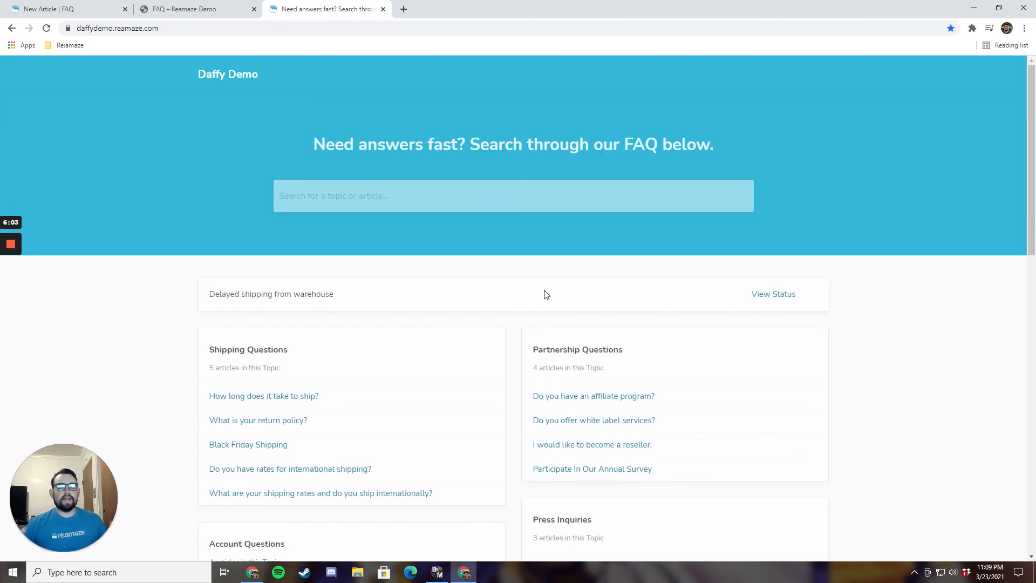